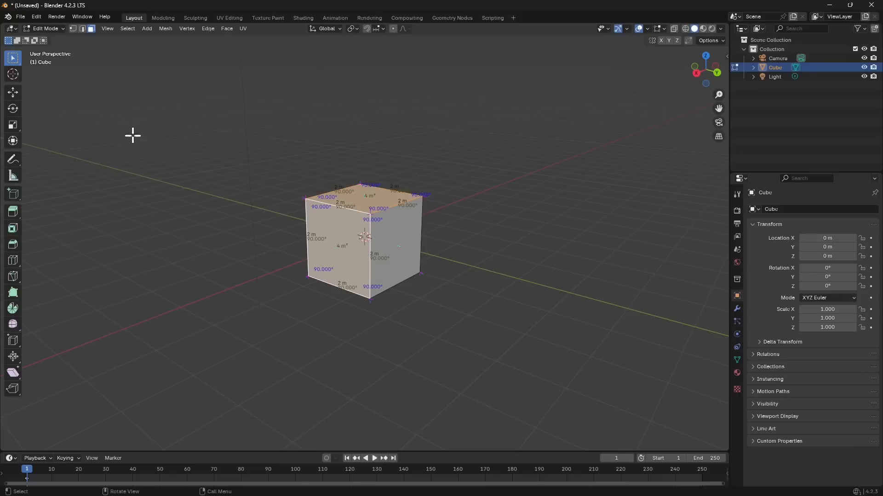
Step: Switch the cube from Edit Mode to Object Mode
left_click(46, 30)
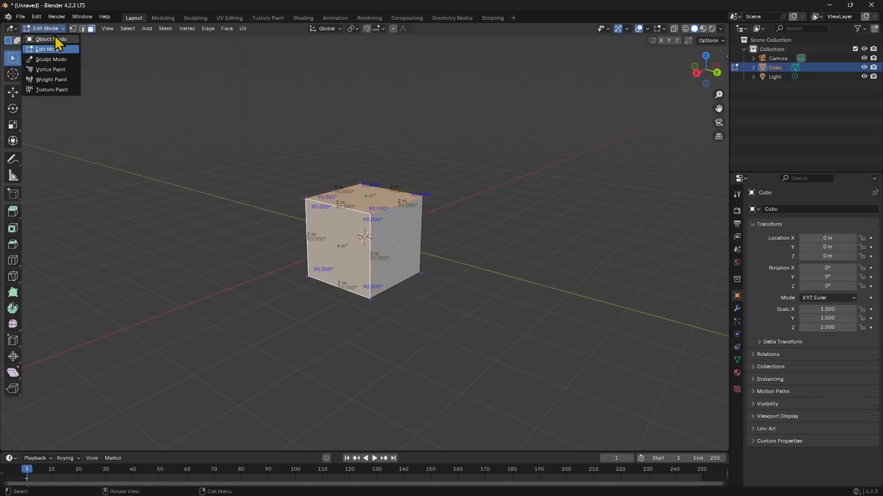
left_click(54, 39)
middle_click_drag(402, 365, 317, 322)
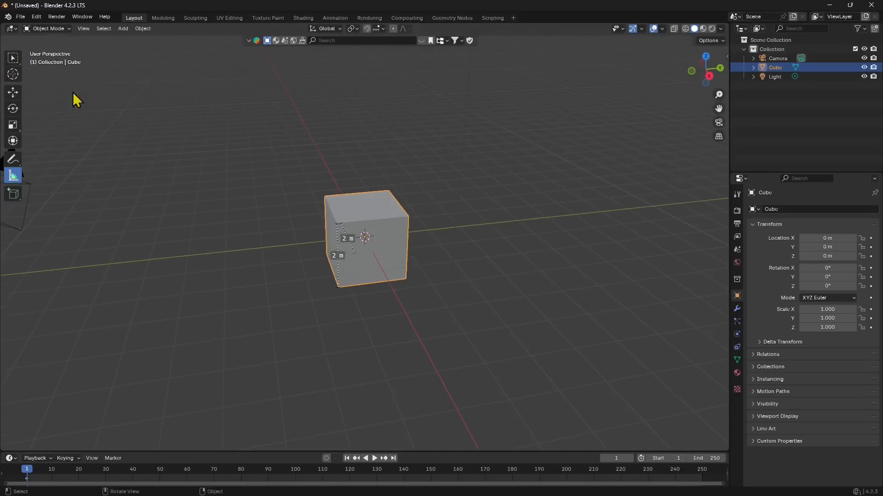
Step: Start a new General file, discarding the unsaved changes
left_click(21, 17)
mouse_move(32, 27)
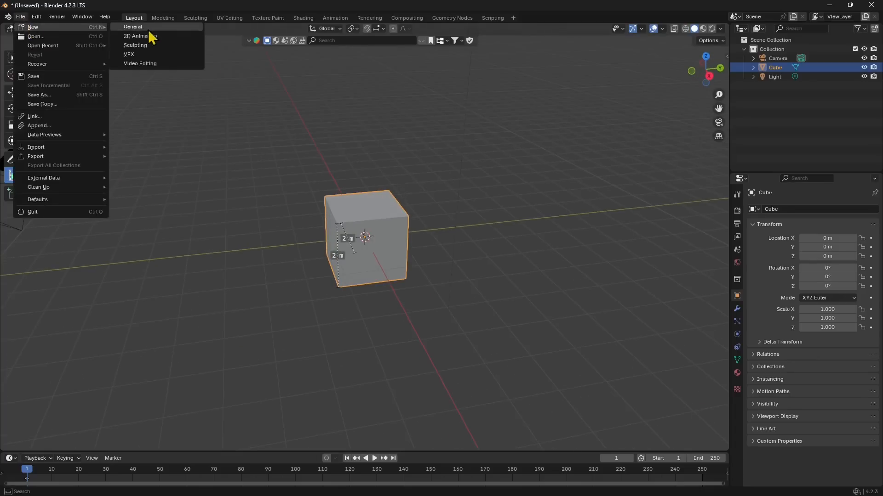
left_click(176, 28)
left_click(457, 270)
scroll(415, 305, "up", 2)
middle_click_drag(415, 306, 361, 265)
scroll(320, 295, "down", 2)
scroll(361, 266, "up", 1)
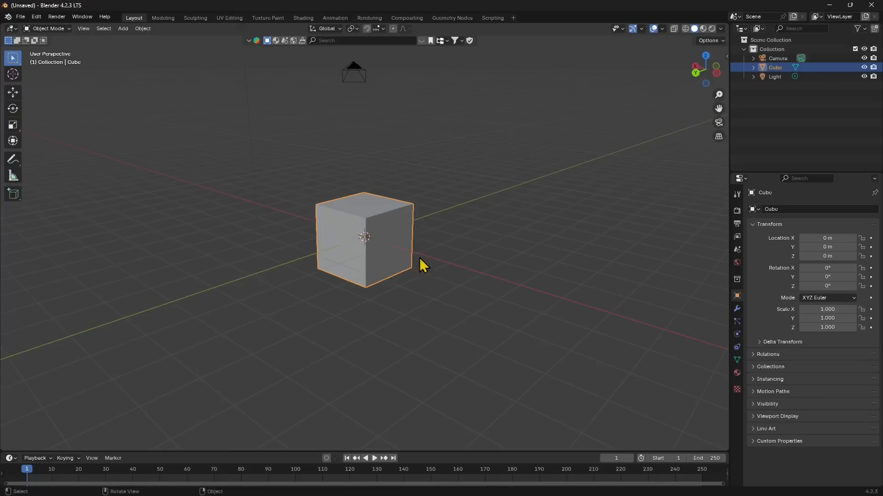
Step: Enable the Screencast Keys overlay and reduce its mouse size to 68 and its font size to 28
left_click(725, 55)
left_click_drag(728, 55, 728, 56)
left_click(724, 56)
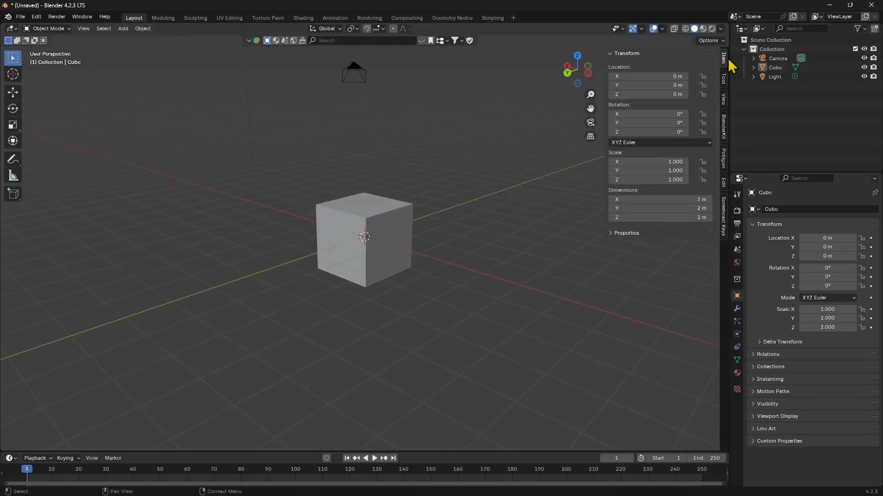
left_click(725, 223)
left_click(617, 54)
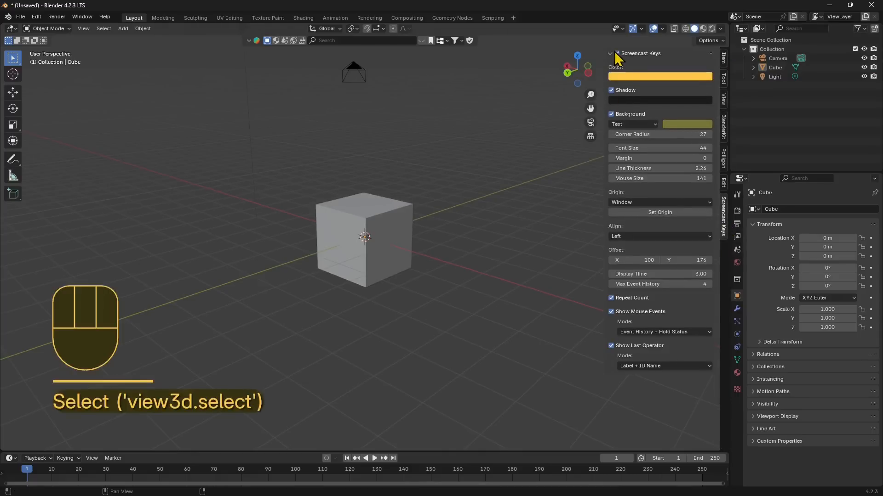
middle_click_drag(382, 371, 453, 363)
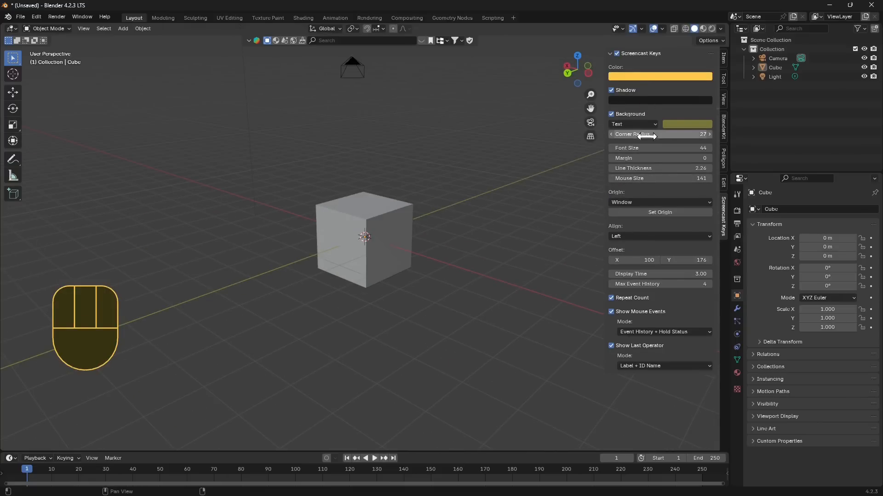
left_click_drag(653, 177, 655, 180)
left_click_drag(649, 149, 642, 149)
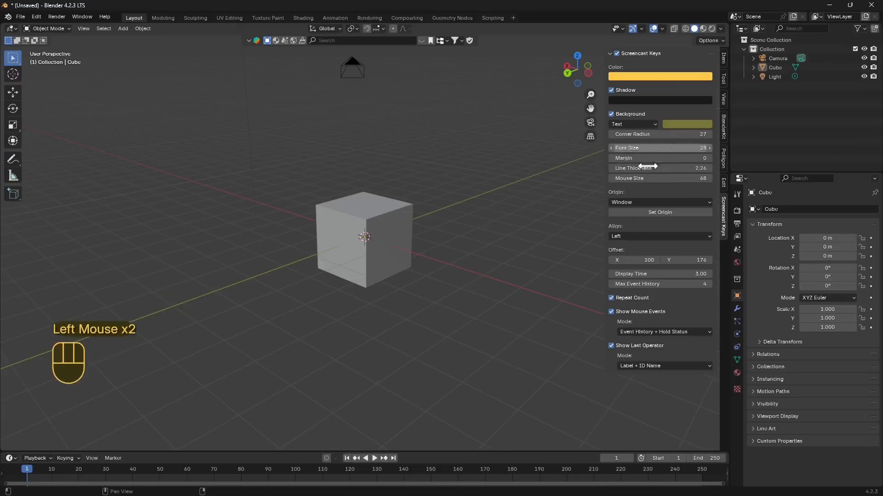
Step: Set the cube's dimensions to X 1.6 m, Y 2.4 m and Z 1.8 m, and hide the sidebar
left_click(723, 59)
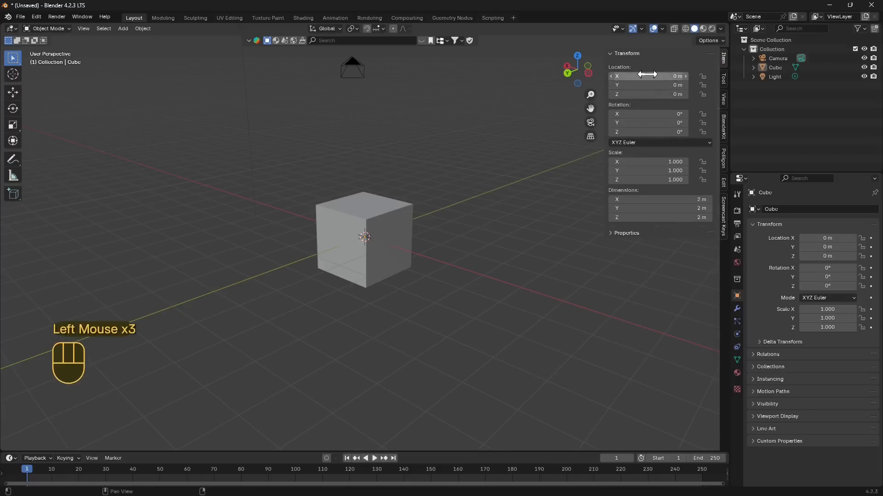
mouse_move(695, 200)
left_mouse_down()
mouse_move(678, 200)
mouse_move(736, 200)
mouse_move(690, 200)
mouse_move(693, 208)
left_mouse_up()
left_click_drag(690, 218, 686, 217)
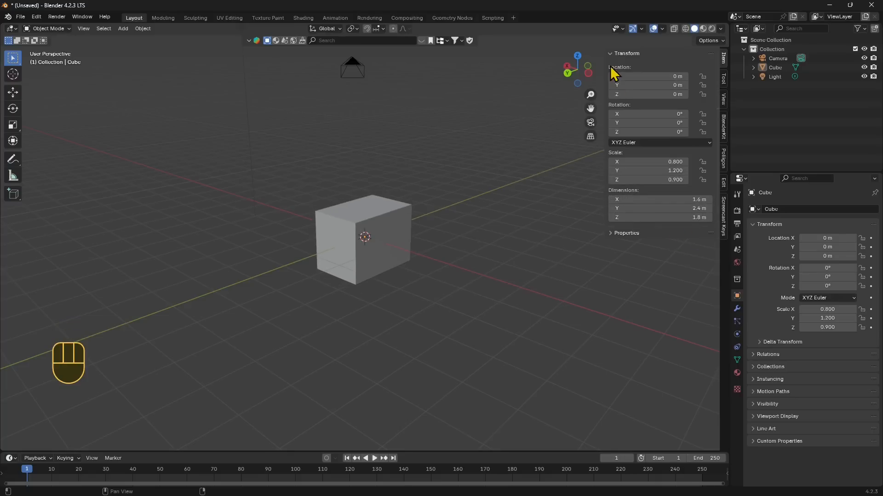
key("n")
key("n")
key("n")
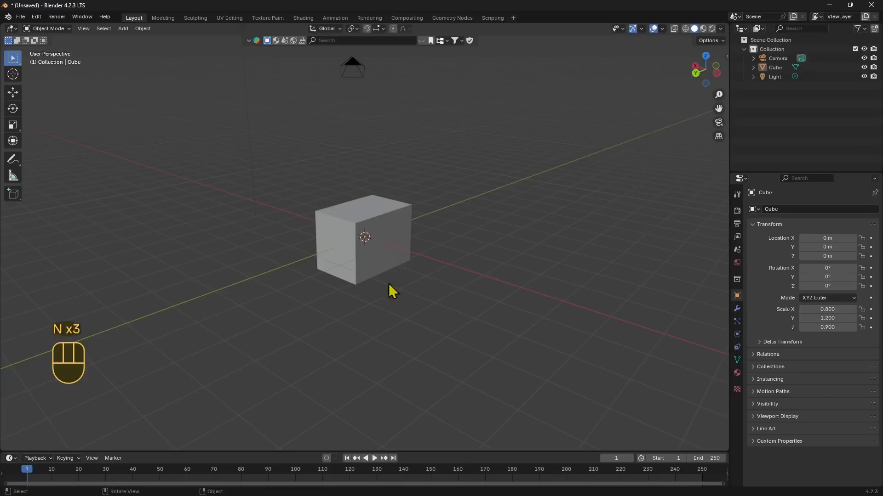
Step: Select the box and draw a freehand ruler about 1.92 m long beside it with the Measure tool
scroll(311, 276, "up", 1)
left_click(339, 278)
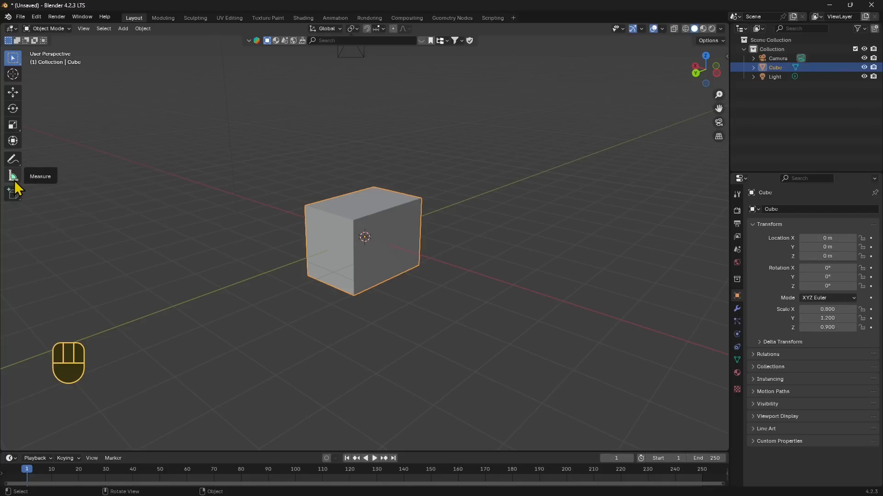
scroll(330, 276, "up", 1)
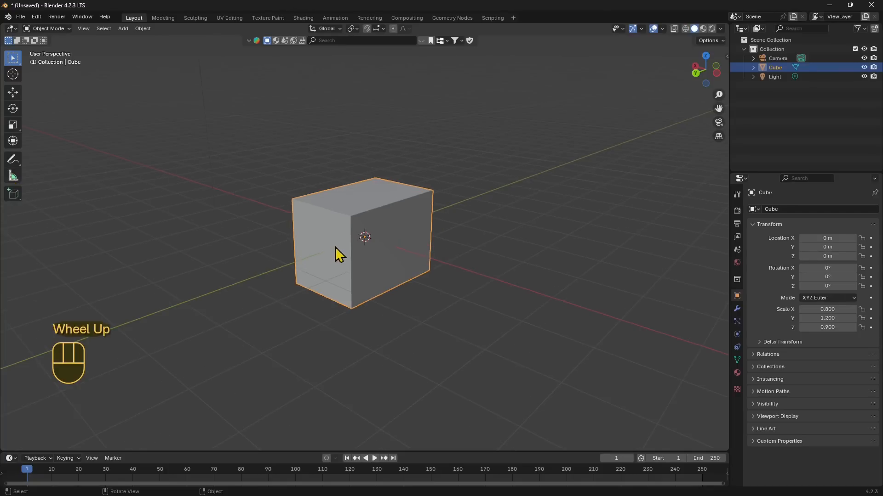
left_click(13, 177)
left_click_drag(230, 232, 287, 304)
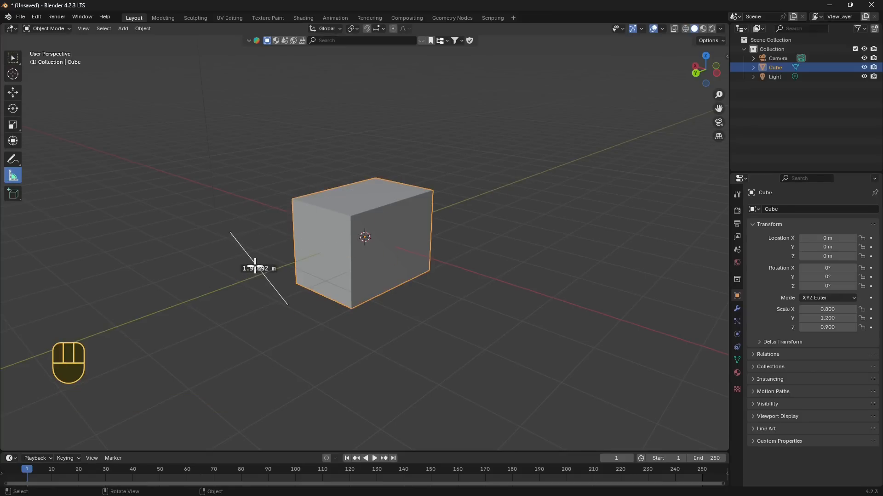
Step: Measure the box's left vertical edge and its long upper front edge with rulers snapped to the corners
key("ctrl")
left_click_drag(293, 200, 294, 289, "ctrl")
left_click_drag(351, 219, 437, 190, "ctrl")
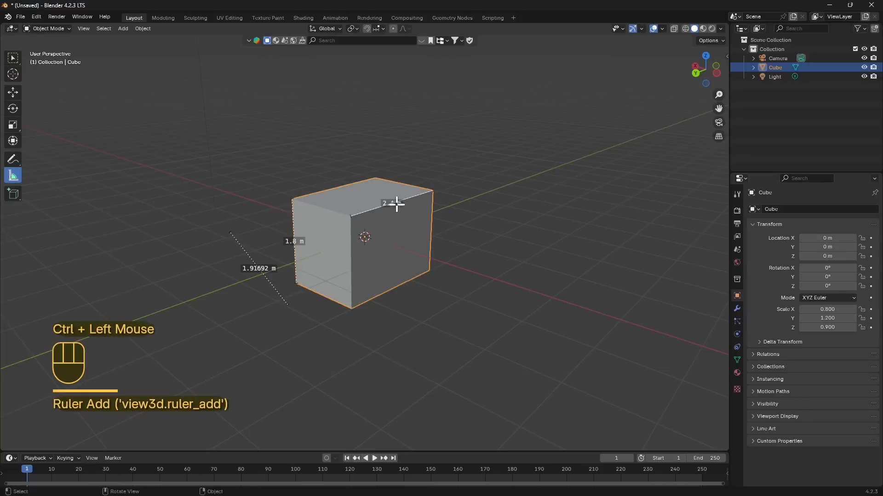
left_click_drag(350, 214, 339, 236, "ctrl")
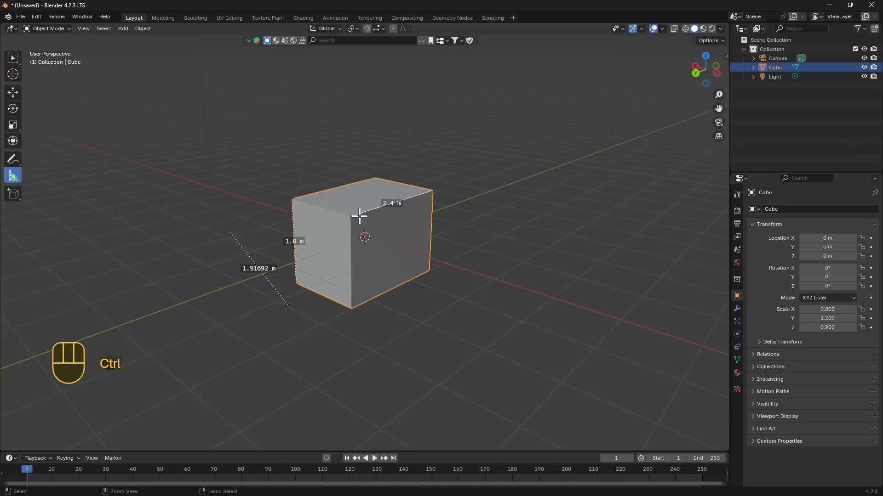
Step: Measure the near vertical edge and the long lower and upper edges of the box's right-hand face with snapped rulers
left_click_drag(348, 216, 352, 307, "ctrl")
left_click_drag(432, 188, 420, 279, "ctrl")
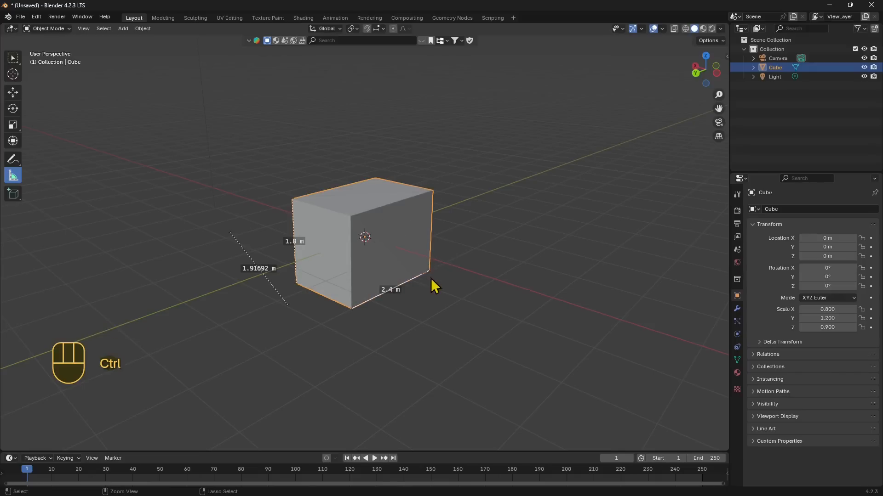
left_click_drag(433, 190, 359, 224, "ctrl")
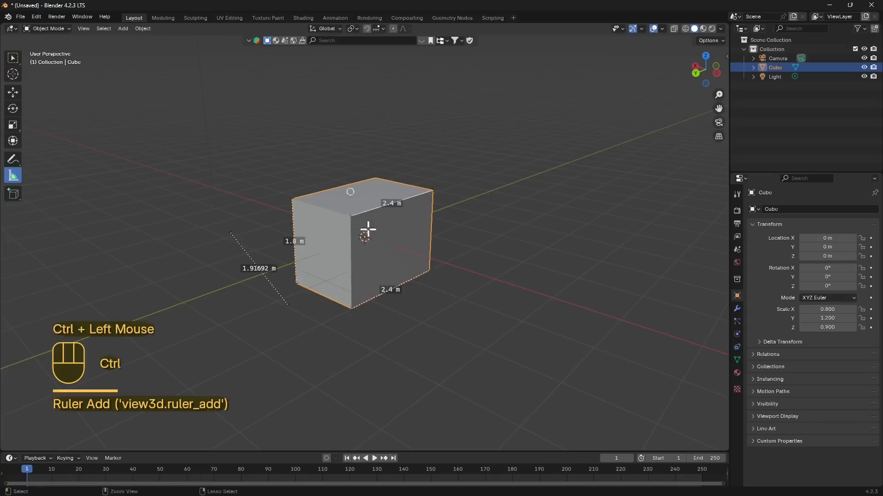
left_click_drag(348, 307, 352, 219, "ctrl")
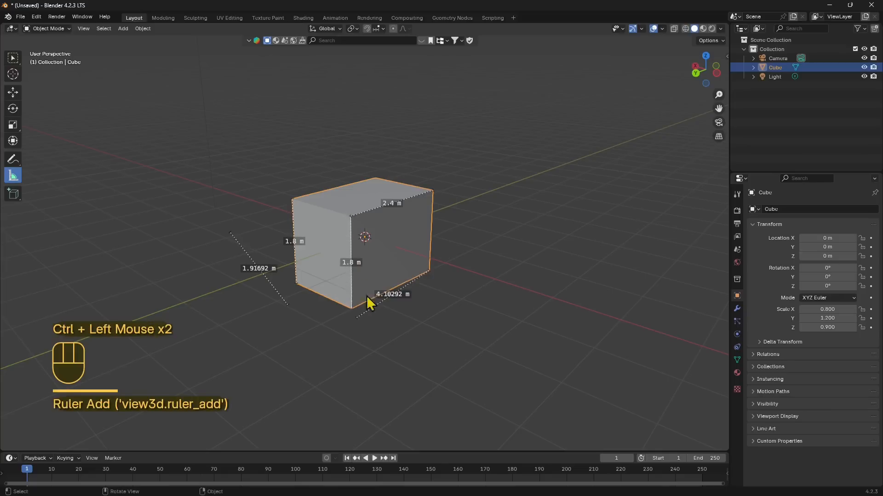
Step: Turn the lower edge ruler into an angle measurement at the right-hand face's far lower corner, snapping all three points to corners
left_click(396, 294)
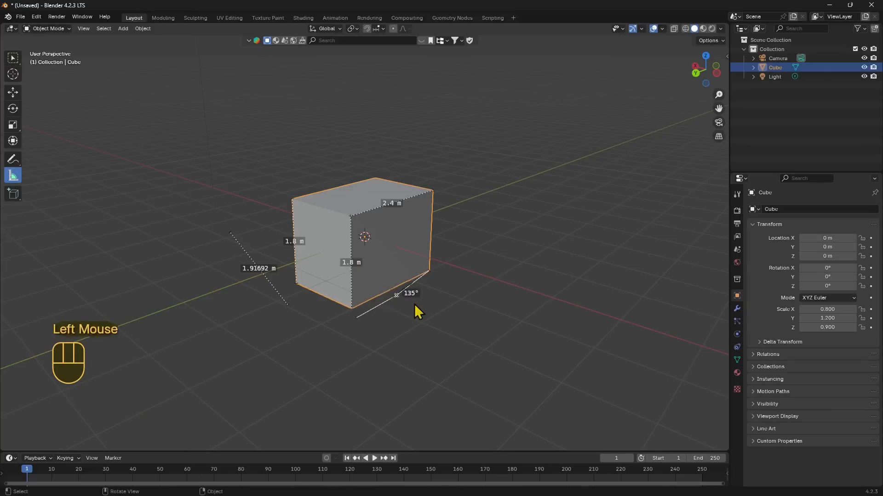
left_click_drag(394, 292, 432, 304)
left_click_drag(431, 272, 433, 194)
left_click_drag(432, 308, 427, 270, "ctrl")
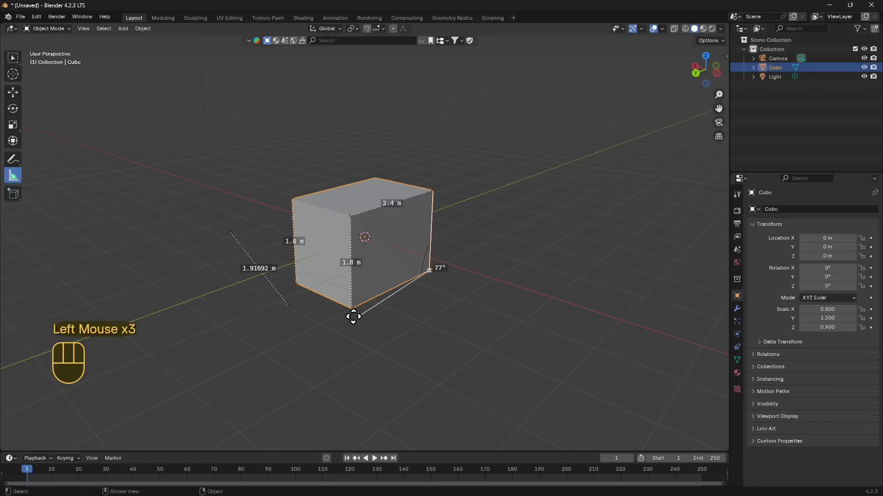
left_click_drag(353, 317, 352, 307, "ctrl")
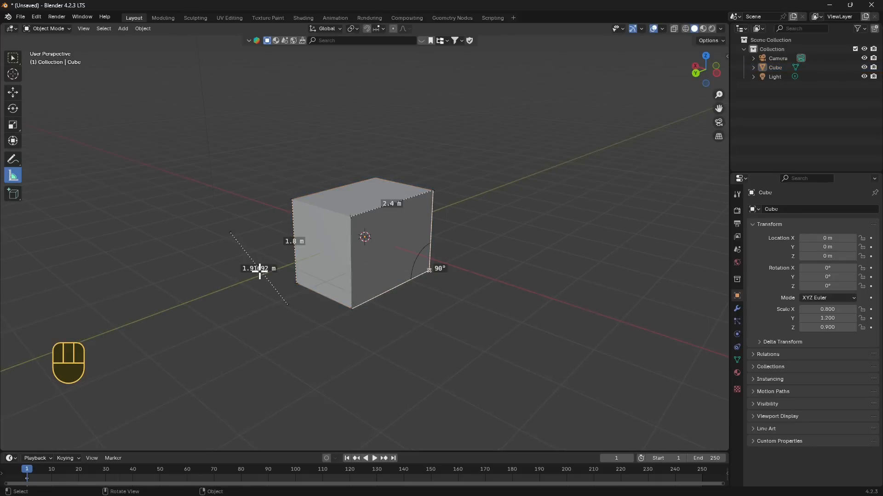
Step: Remove the rulers from the right-hand face of the box, undoing accidental deselection and angle points
key("x")
key("ctrl+z")
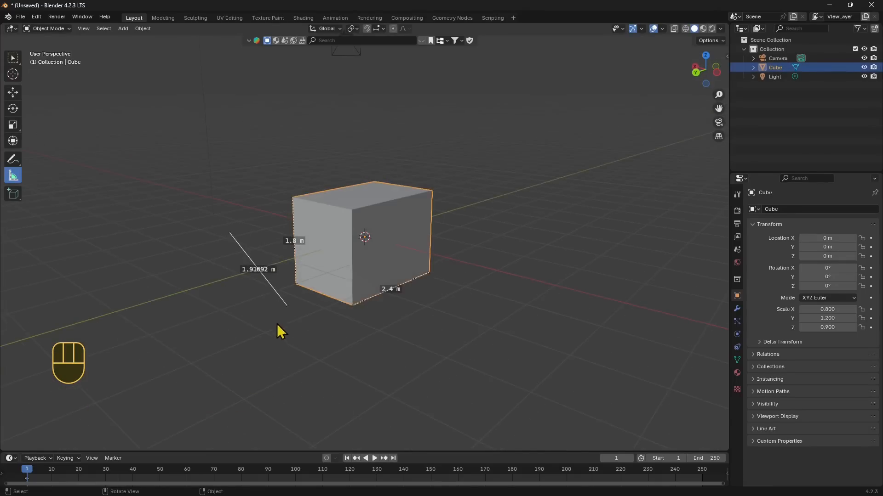
left_click(372, 327)
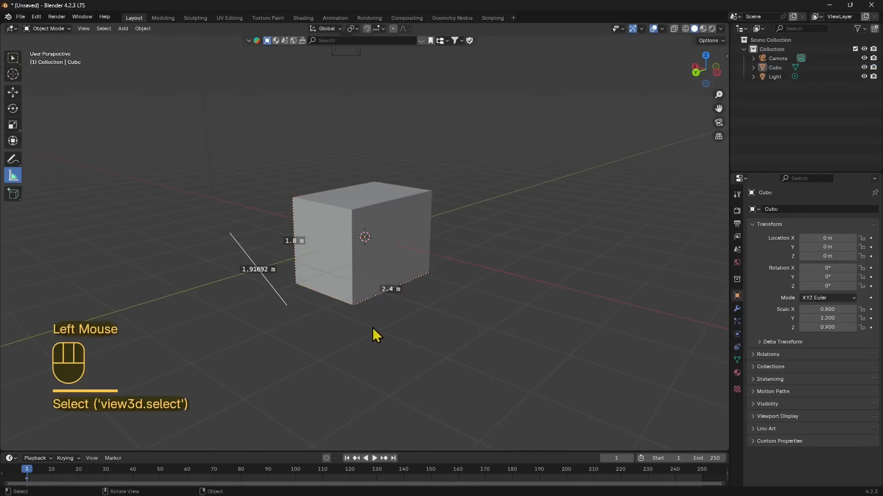
double_click(408, 286)
key("ctrl+z")
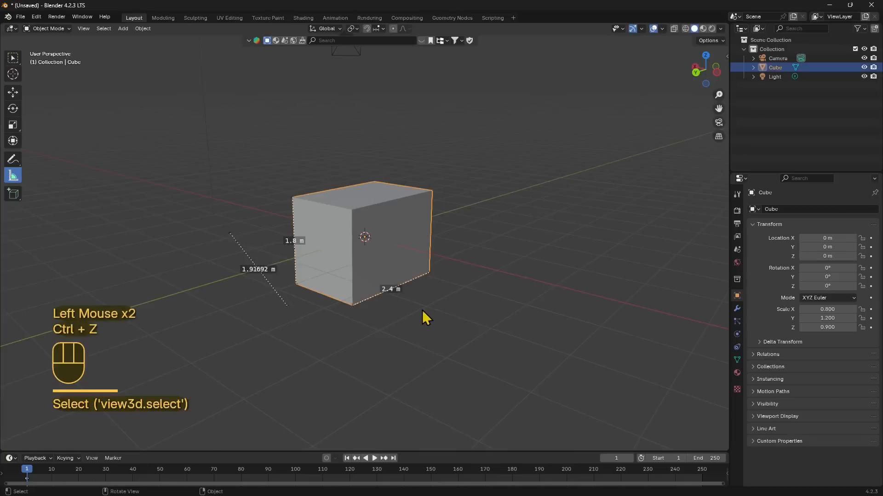
left_click(368, 297, "shift")
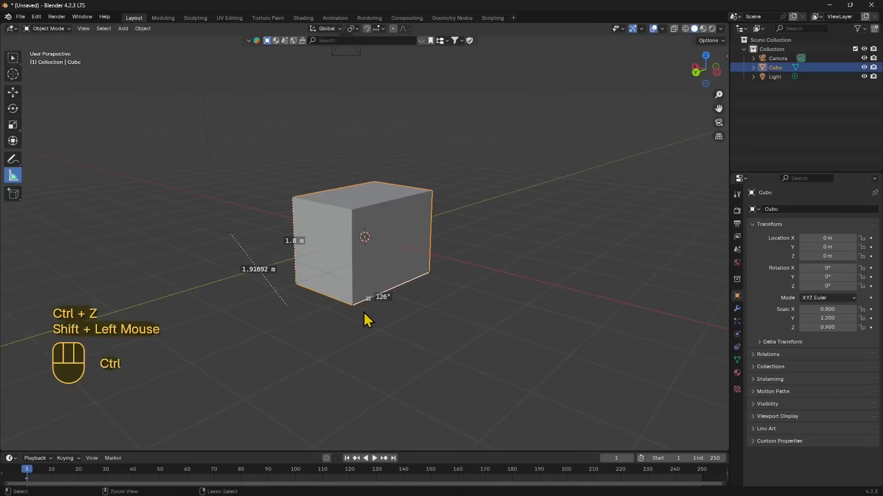
key("ctrl+z")
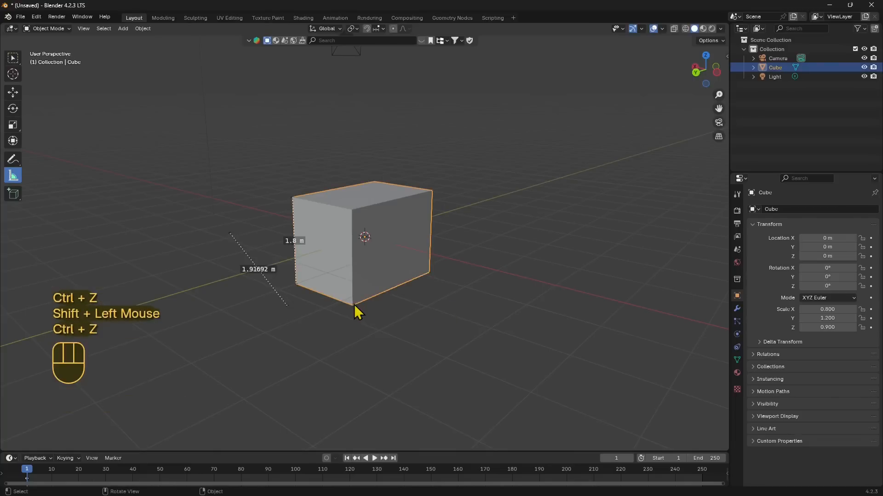
Step: Delete the remaining rulers on the box's left vertical edge and in the empty space beside it
middle_click(291, 197)
left_click(291, 198)
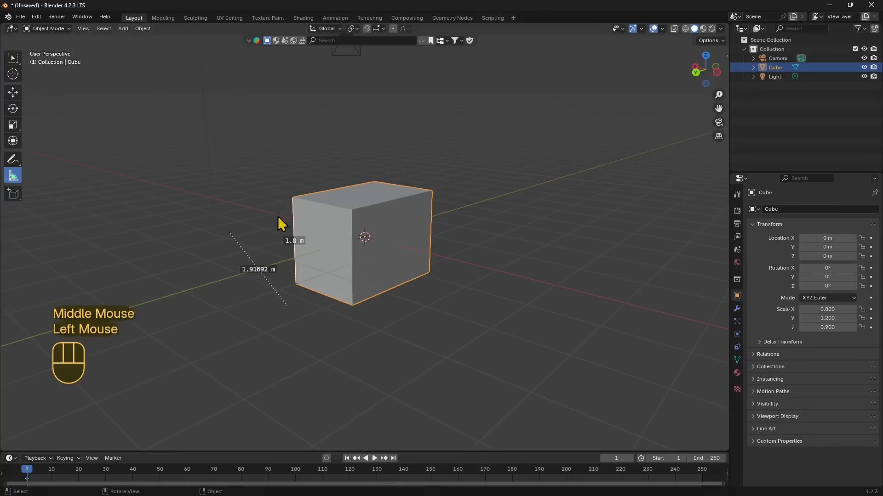
double_click(248, 261)
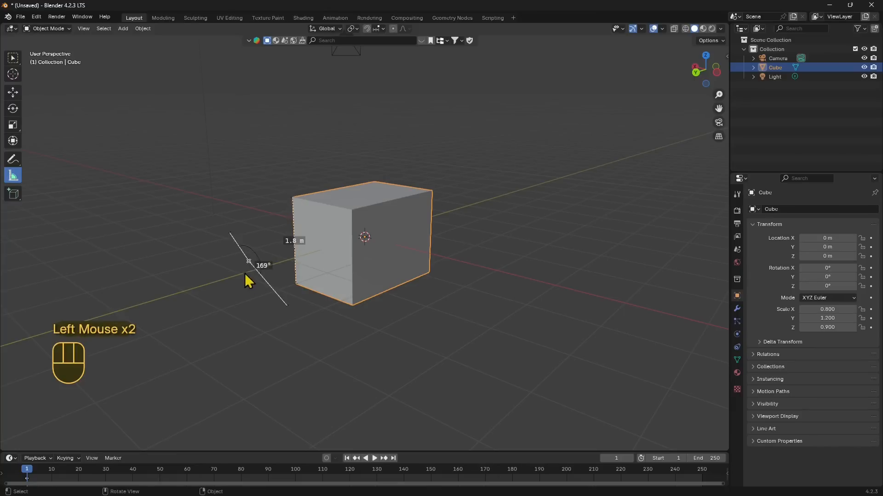
key("ctrl+z")
left_click(230, 238)
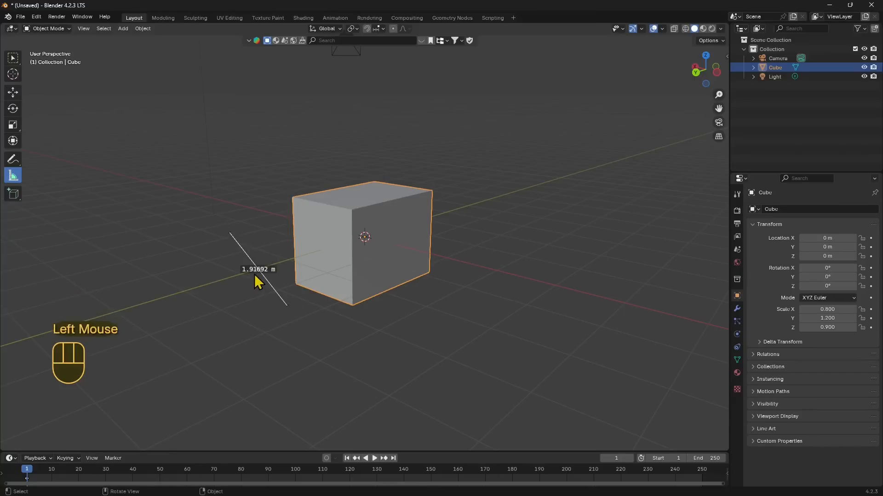
key("x")
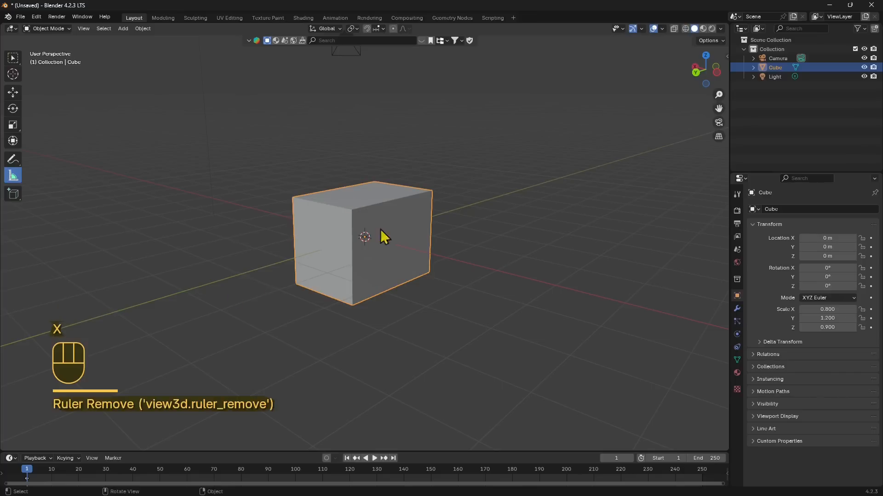
Step: Measure the box's near vertical edge with a ruler snapped to its upper and lower corners
middle_click_drag(400, 232, 449, 321)
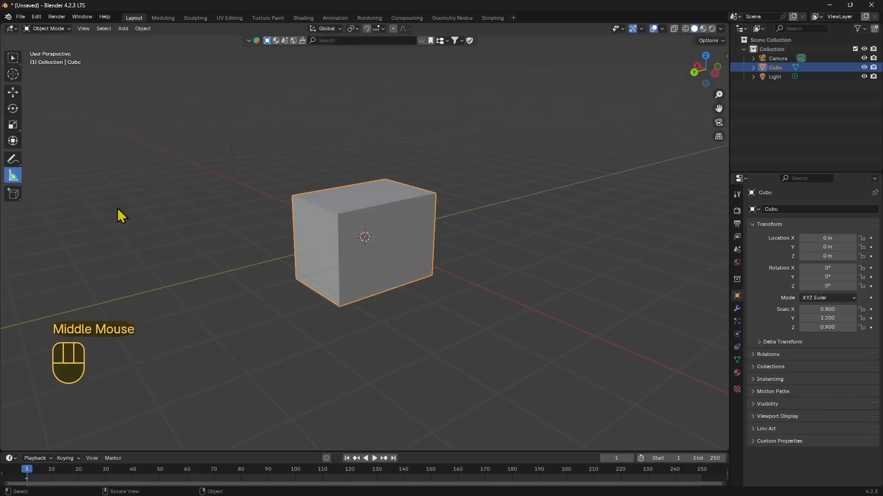
left_click_drag(346, 219, 339, 307, "ctrl")
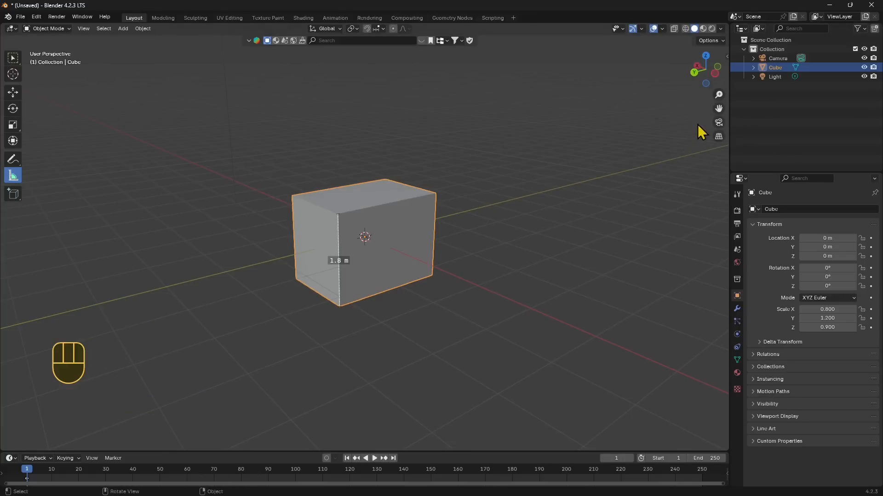
Step: Set the box's Z dimension to 2.6 m and extend both ruler ends to the corners of the lengthened edge
left_click(725, 56)
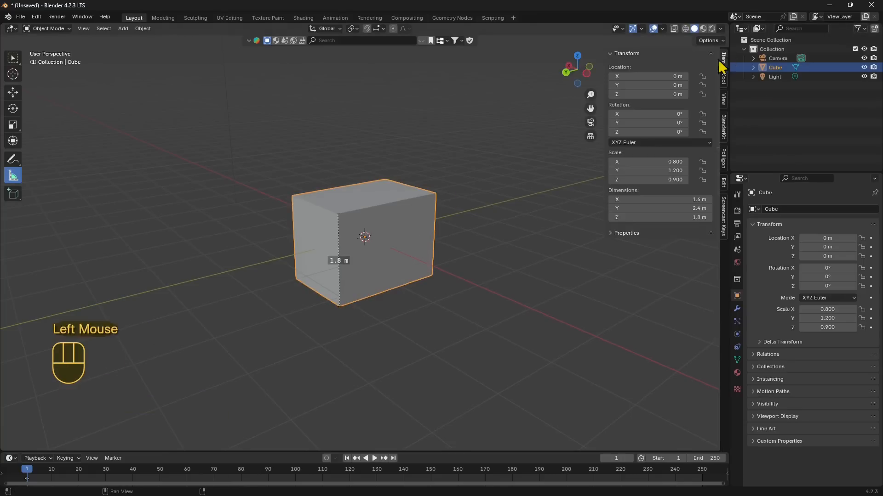
mouse_move(698, 217)
left_mouse_down()
mouse_move(727, 217)
mouse_move(686, 217)
left_mouse_up()
left_click_drag(338, 213, 339, 192, "ctrl")
left_click_drag(339, 305, 340, 319)
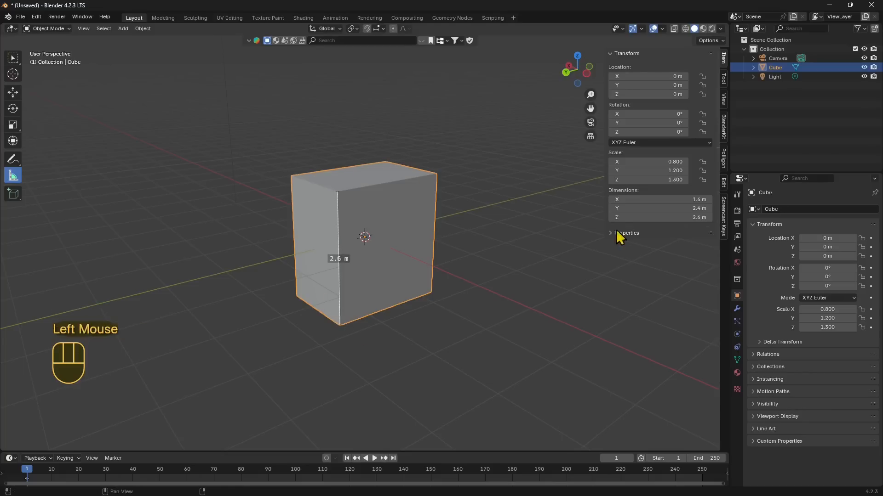
Step: Hide the sidebar and check the ruler's visibility by activating the Move, Rotate, Scale and Transform tools, ending back on Measure
key("n")
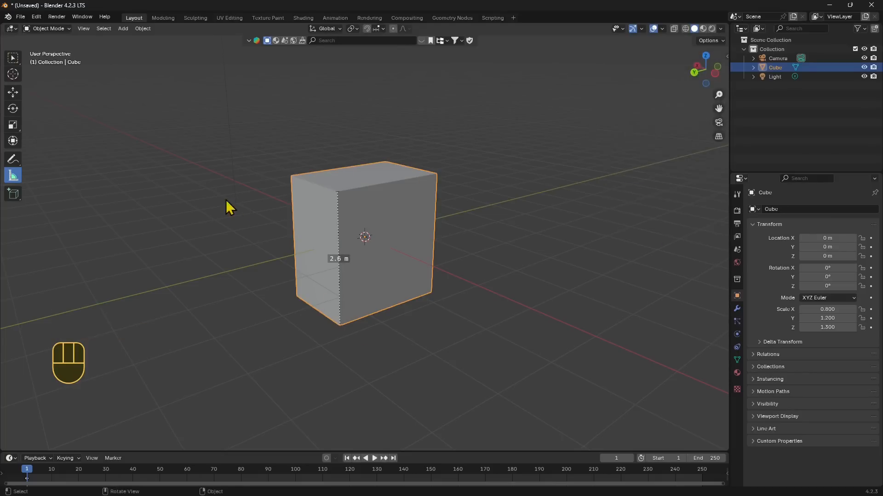
left_click(10, 97)
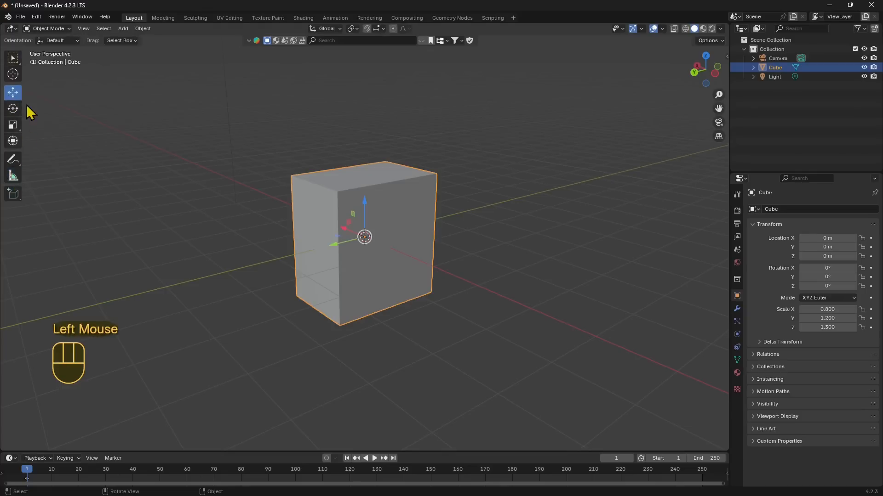
left_click(13, 114)
left_click(13, 126)
left_click(13, 141)
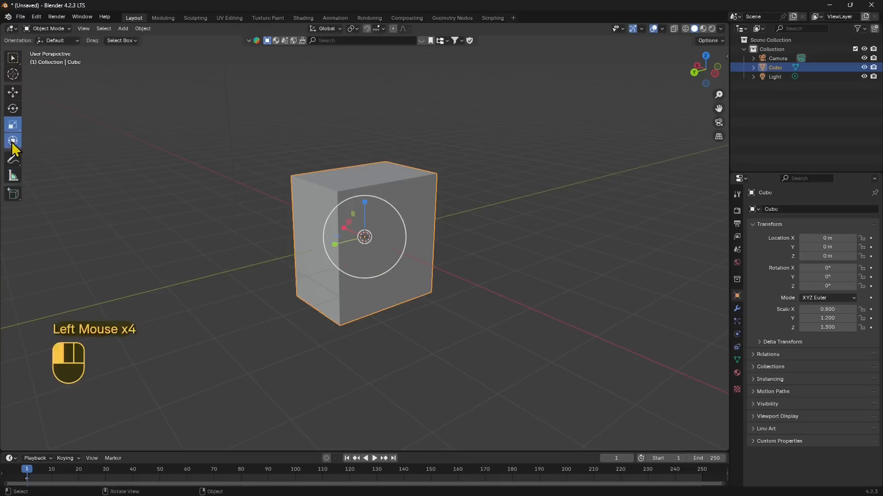
left_click(12, 177)
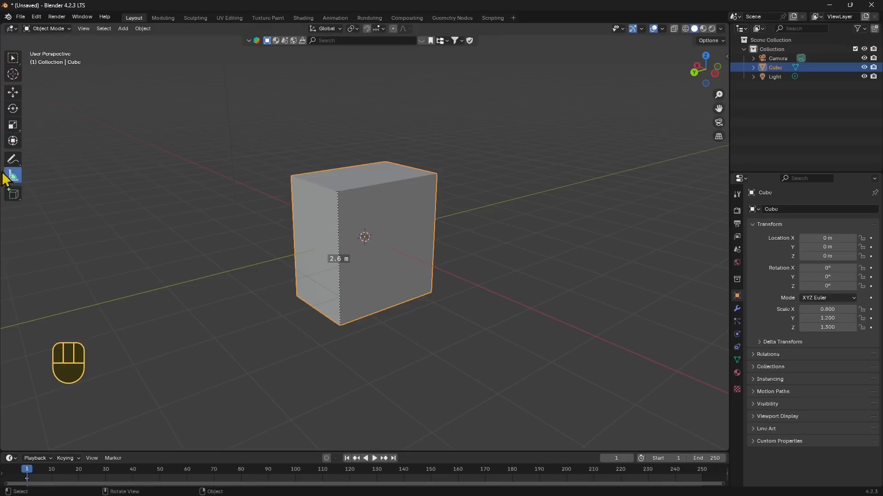
Step: Put the cube into Edit Mode and switch to face selection
scroll(350, 285, "down", 2)
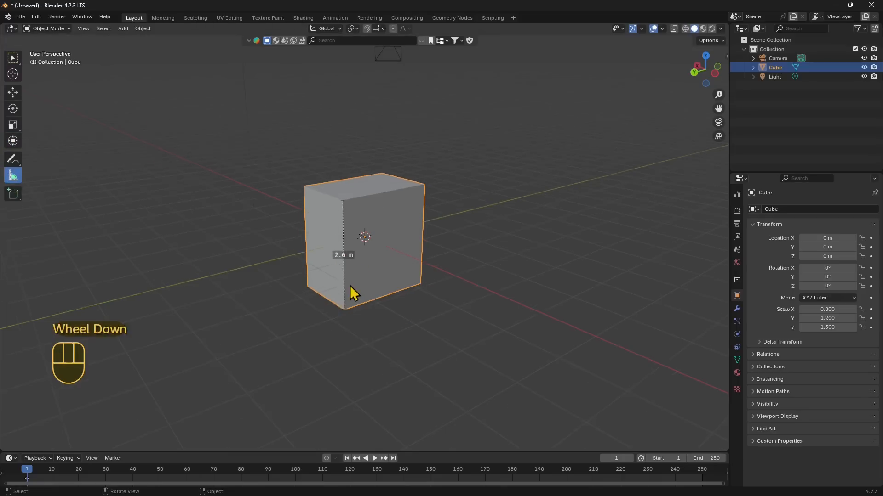
middle_click_drag(349, 286, 359, 297)
scroll(343, 269, "down", 1)
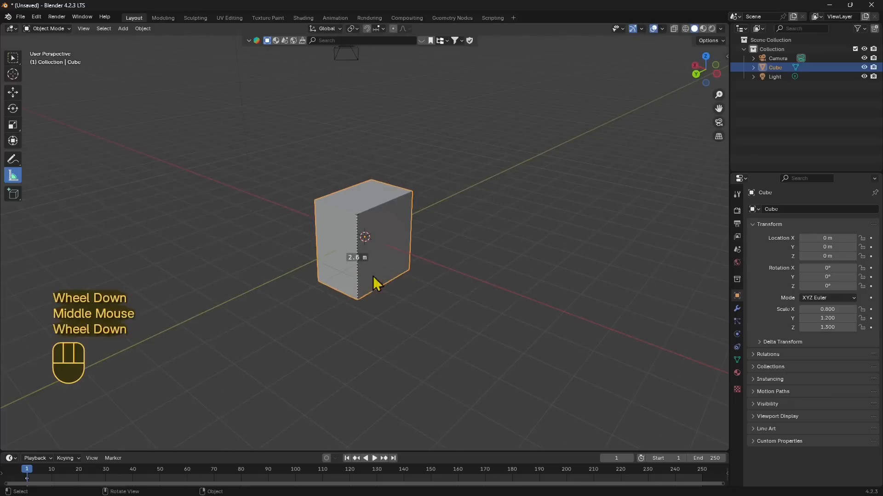
mouse_move(401, 255)
middle_mouse_down()
mouse_move(362, 256)
mouse_move(396, 249)
middle_mouse_up()
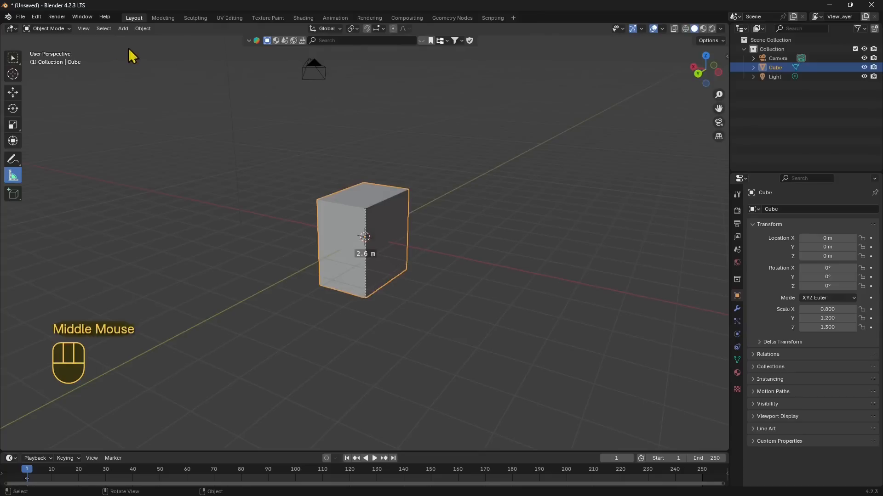
left_click(46, 28)
left_click(46, 40)
middle_click_drag(344, 265, 308, 261)
middle_click_drag(323, 280, 406, 258)
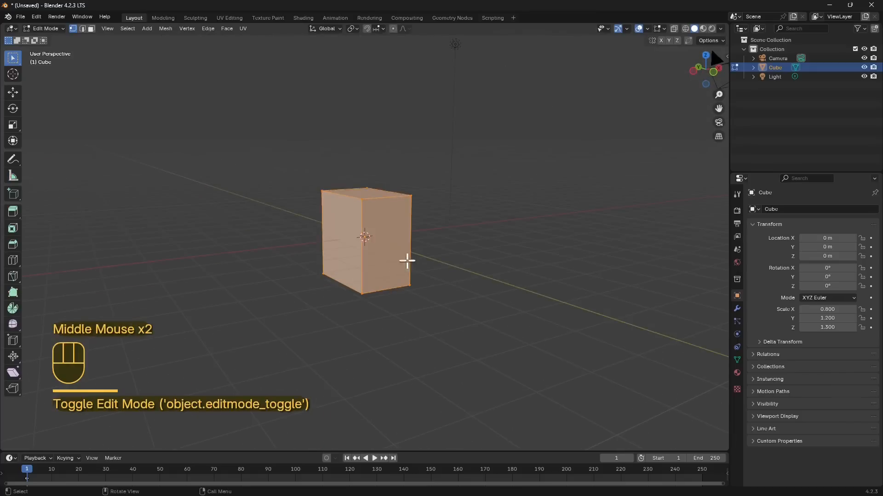
left_click(104, 183)
left_click(91, 28)
Step: Select a side face of the box and move it inward to make the box thinner
left_click(351, 256)
middle_click_drag(351, 256, 329, 357)
middle_click_drag(322, 261, 351, 262)
left_click(13, 93)
middle_click_drag(271, 313, 375, 240)
left_click_drag(375, 237, 406, 233)
Step: Stretch the box along Y to about 13.2 m and raise its top face along Z to form a tall thin wall
left_click(398, 277)
middle_click_drag(415, 327, 511, 359)
scroll(358, 260, "down", 1)
middle_click_drag(370, 262, 351, 230)
left_click_drag(351, 231, 588, 211)
middle_click_drag(589, 211, 433, 243)
left_click(362, 235)
left_click_drag(448, 211, 452, 85)
Step: Select the wall's bottom face and move it vertically to about the level of the 3D cursor
scroll(400, 212, "down", 2)
middle_click_drag(400, 211, 429, 325)
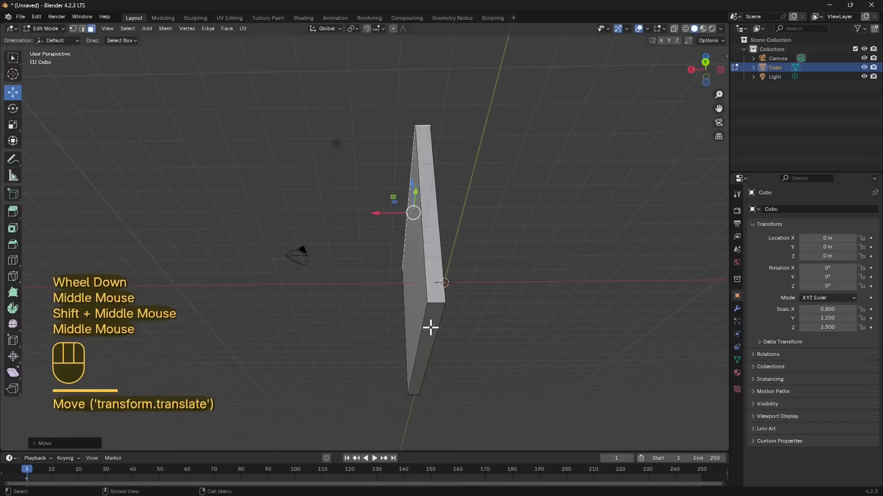
left_click(428, 326)
left_click_drag(419, 328, 418, 285)
mouse_move(418, 285)
middle_mouse_down()
mouse_move(453, 309)
mouse_move(427, 293)
middle_mouse_up()
left_click_drag(366, 248, 436, 321)
middle_click_drag(437, 321, 387, 288)
Step: Extrude the wall's bottom face downward into a thin base strip, giving an overall height of about 6.91 m
left_click(13, 211)
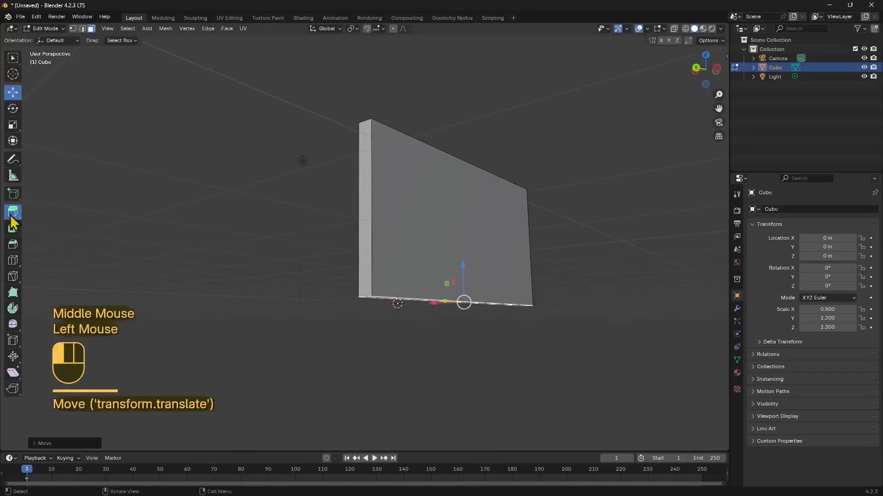
double_click(463, 340)
middle_click_drag(467, 357, 431, 341)
Step: Extrude the base strip's long front face outward into a floor slab, giving an overall X dimension of about 7.24 m
left_click(400, 307)
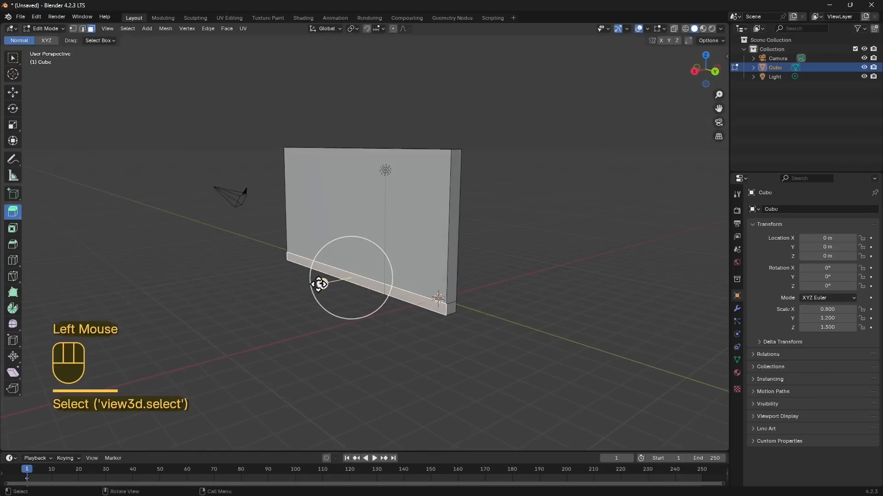
double_click(323, 284)
left_click_drag(235, 305, 202, 328)
middle_click_drag(253, 324, 236, 311)
middle_click_drag(341, 336, 405, 374, "shift")
middle_click_drag(343, 338, 391, 352)
middle_click_drag(390, 351, 427, 352, "shift")
middle_click_drag(209, 301, 230, 289)
Step: Return to Object Mode and snap the existing ruler to both ends of the wall's inner vertical edge
left_click(46, 28)
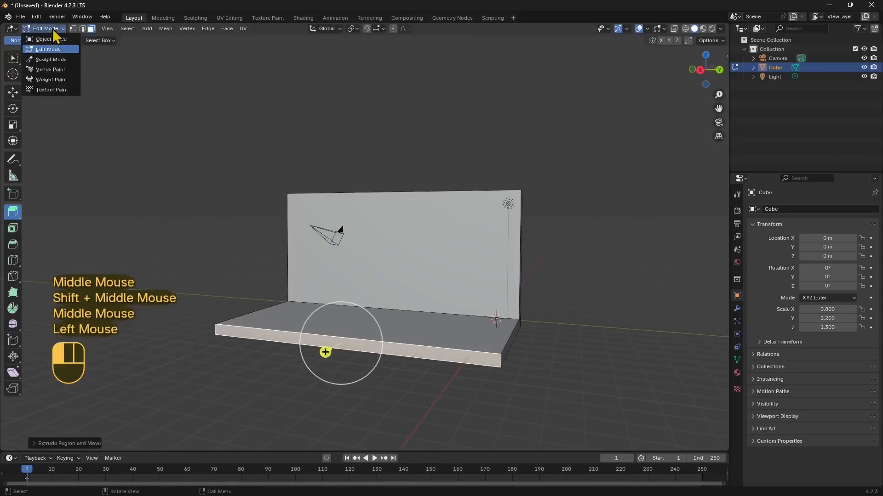
left_click(49, 36)
mouse_move(451, 315)
middle_mouse_down()
mouse_move(623, 390)
mouse_move(473, 341)
mouse_move(466, 318)
middle_mouse_up()
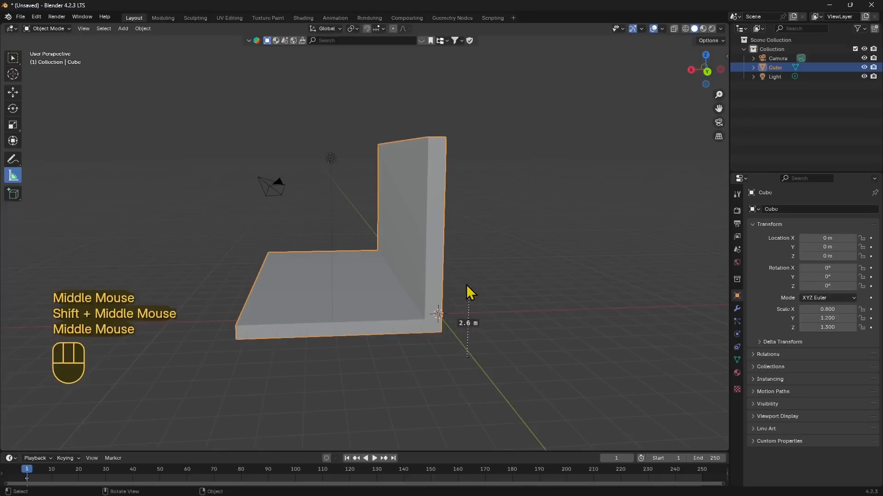
left_click(466, 302)
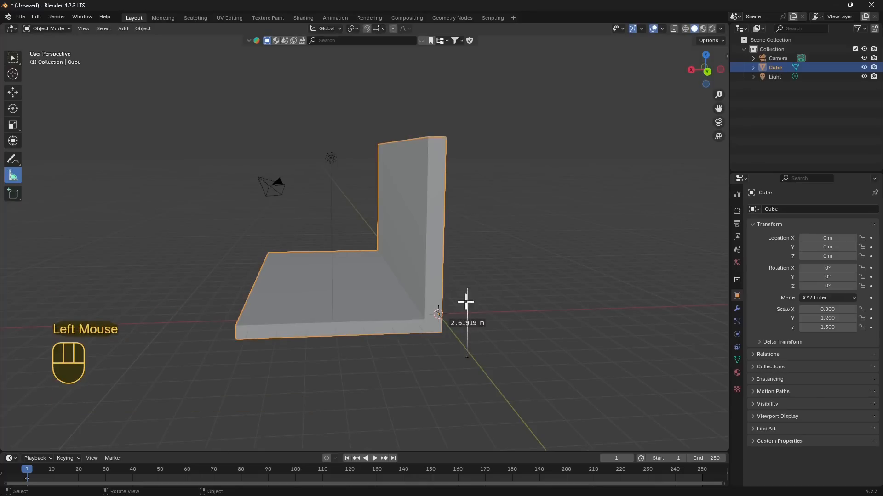
left_click_drag(467, 290, 446, 137)
left_click_drag(468, 358, 424, 318, "ctrl")
left_click_drag(444, 140, 427, 137, "ctrl")
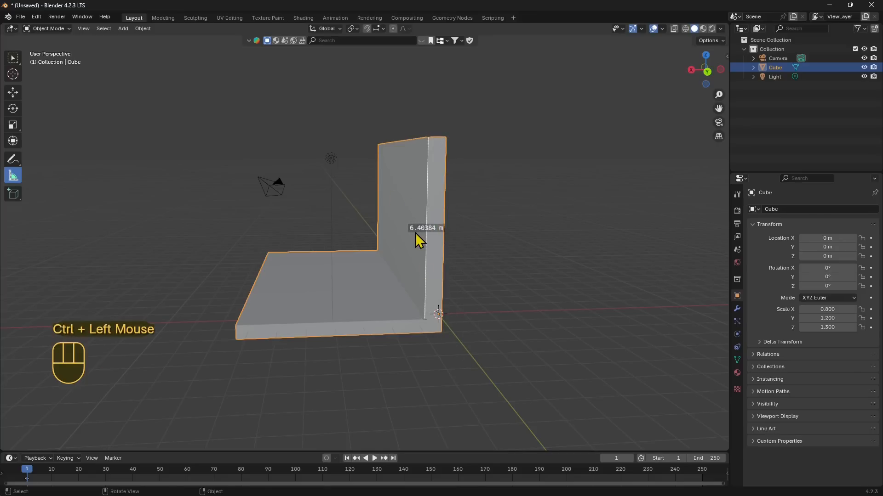
Step: Display the object's dimensions and move both ruler ends to the wall's outer vertical edge for comparison
left_click(725, 60)
left_click(727, 56)
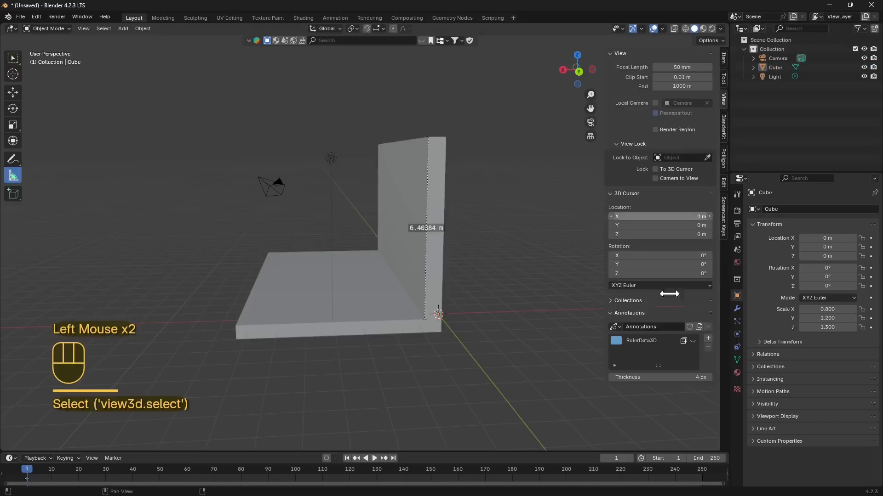
left_click(724, 58)
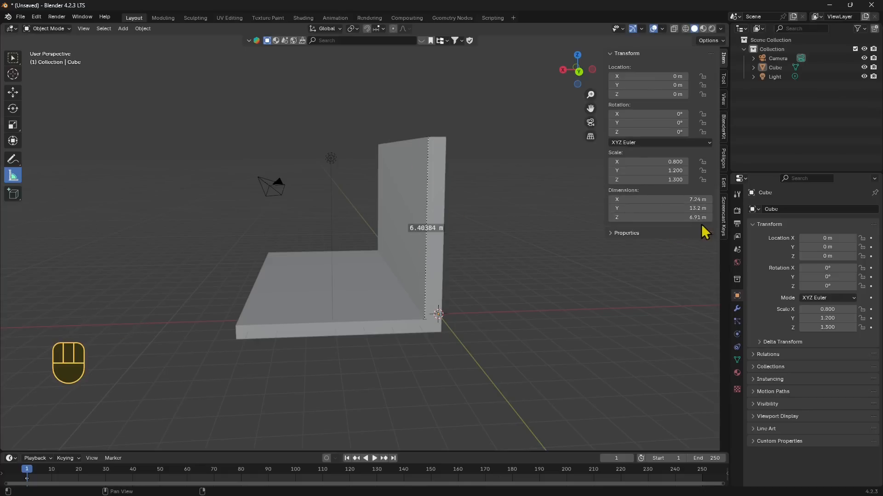
left_click_drag(426, 137, 446, 136)
left_click_drag(425, 318, 440, 324)
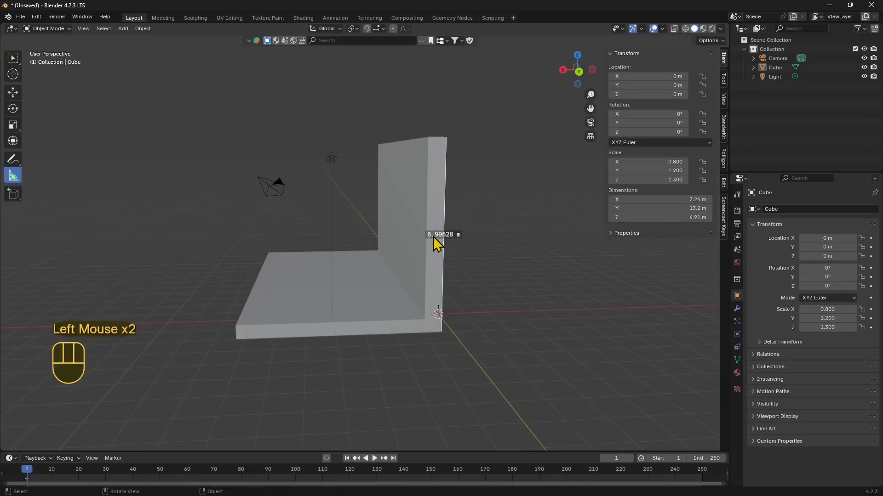
Step: Switch the L-shaped object to Edit Mode and inspect it from the side and the front
middle_click_drag(418, 279, 478, 354)
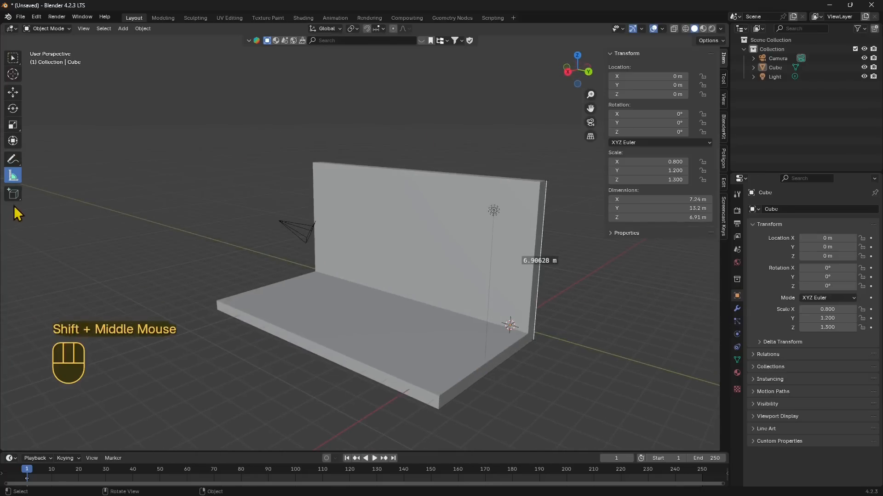
mouse_move(329, 329)
middle_mouse_down("shift")
mouse_move(303, 326)
mouse_move(312, 328)
middle_mouse_up("shift")
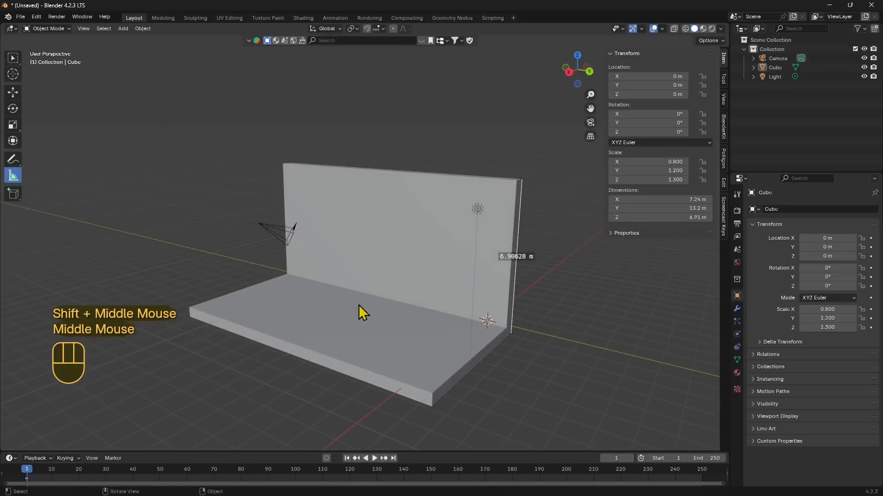
left_click(34, 26)
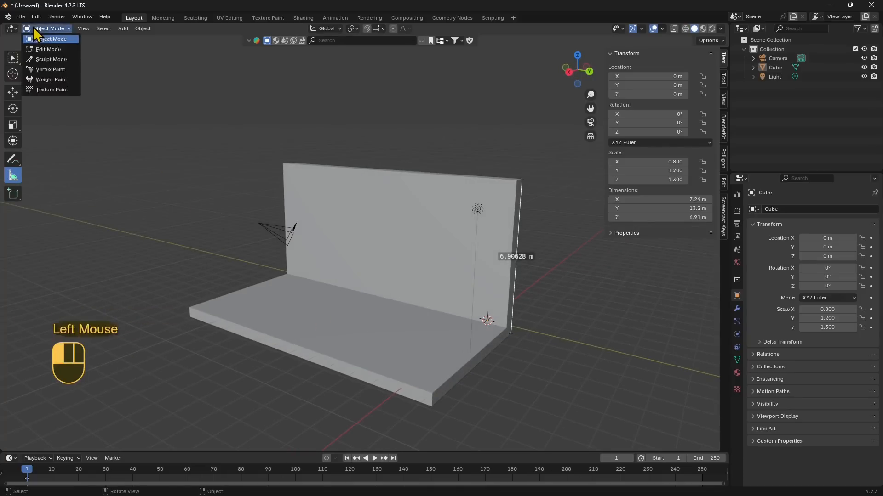
left_click(48, 50)
middle_click_drag(413, 254, 357, 318)
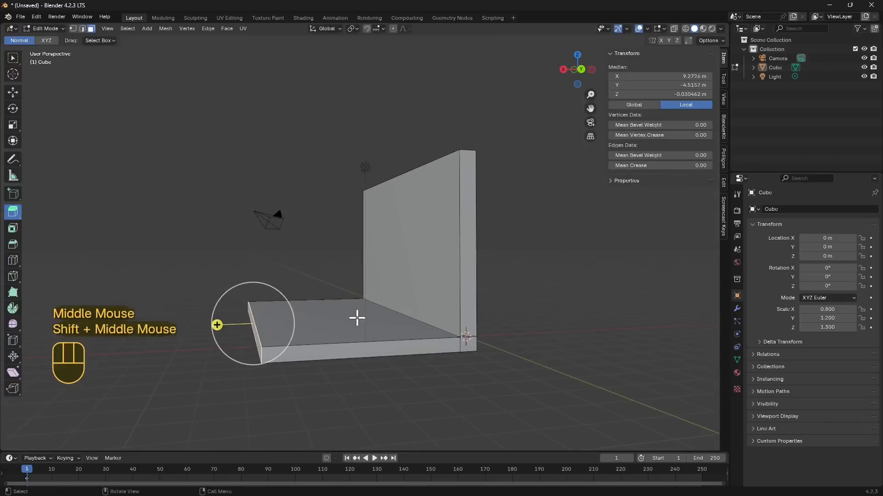
middle_click_drag(460, 187, 401, 207)
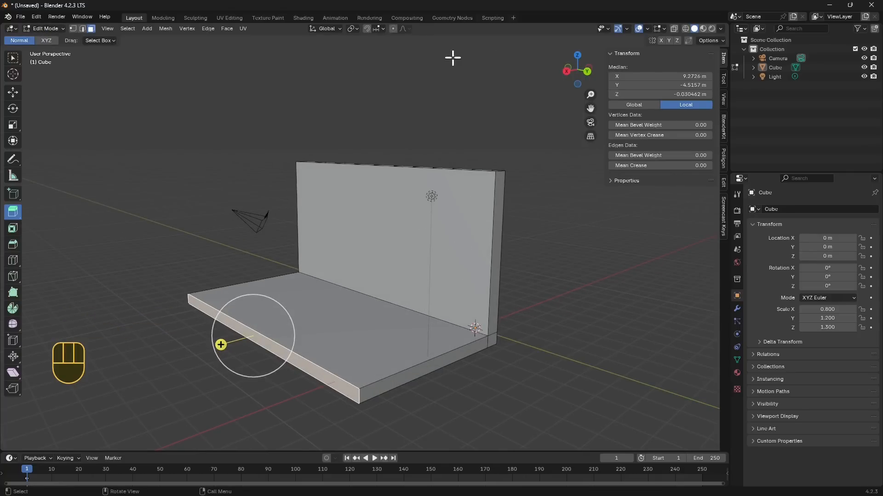
Step: Hide the sidebar and examine the Viewport Gizmos and Viewport Overlays settings
left_click(608, 31)
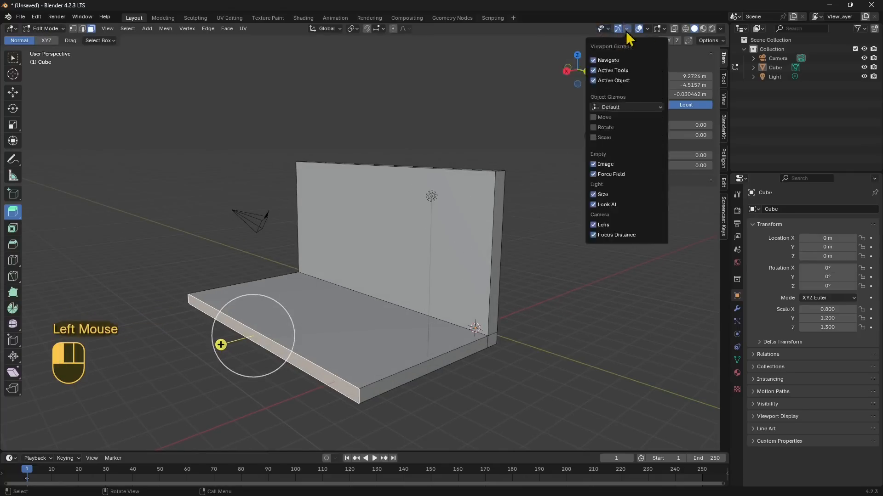
left_click(626, 28)
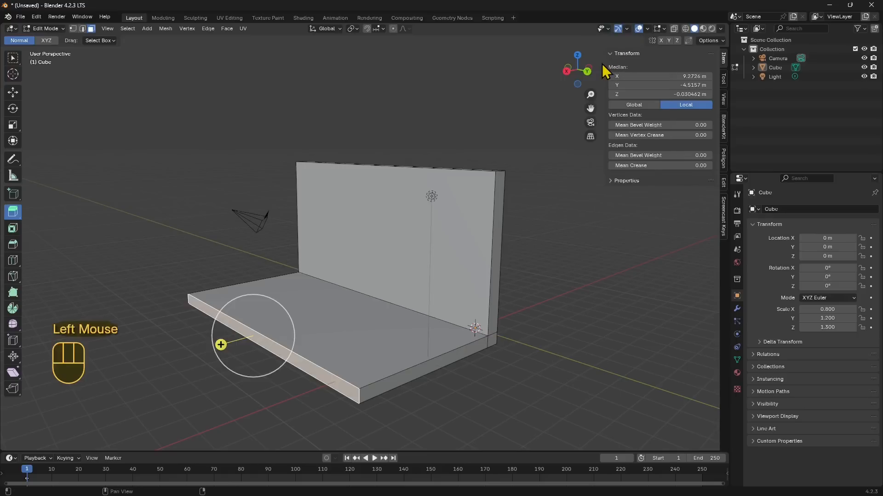
key("n")
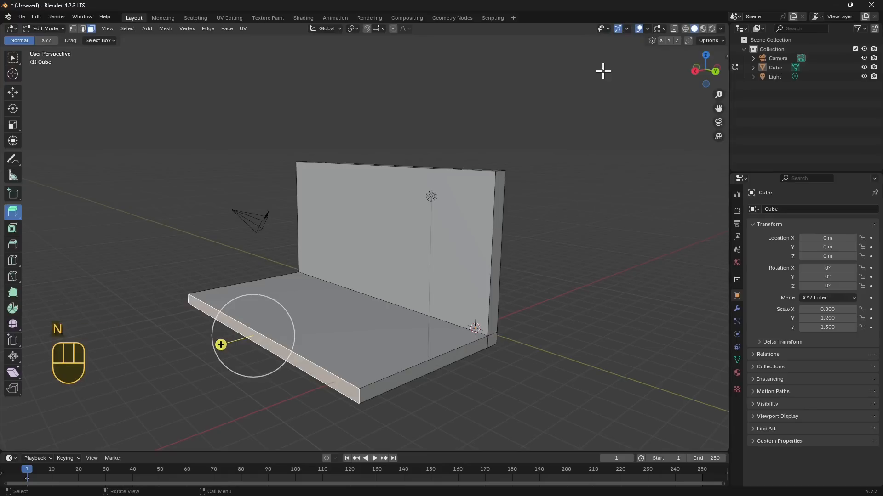
left_click(629, 31)
left_click(628, 31)
left_click(628, 31)
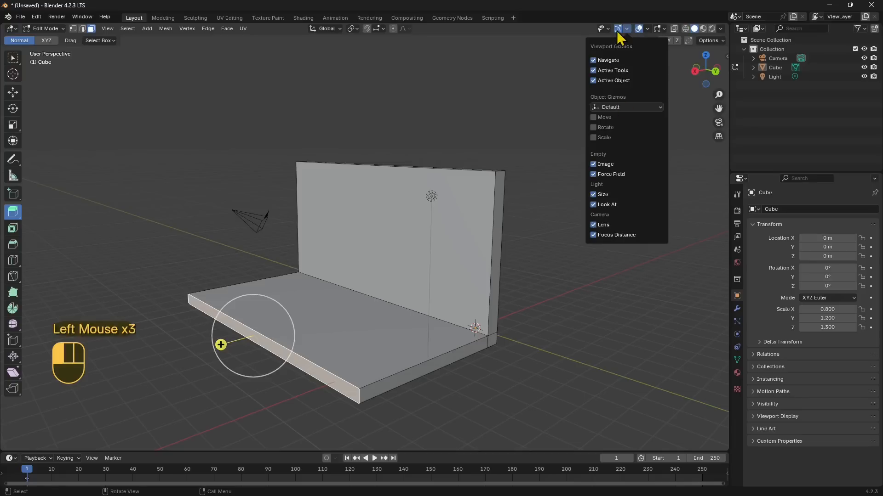
left_click(626, 31)
left_click(648, 30)
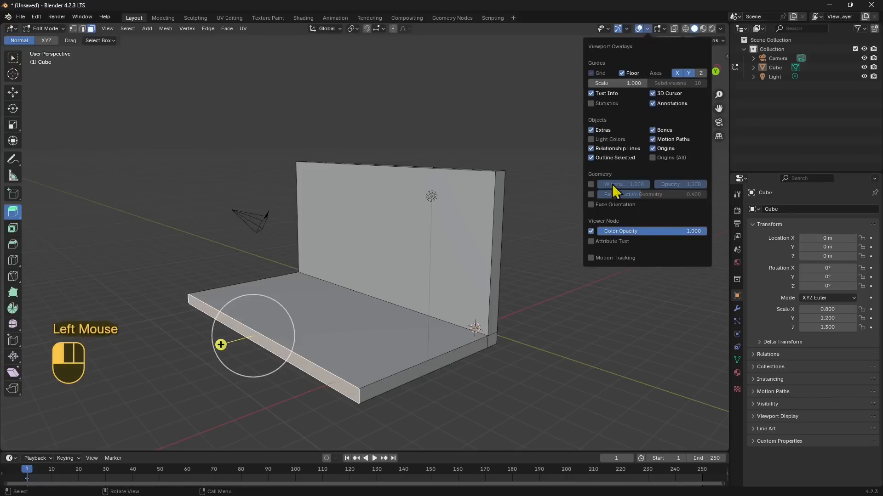
Step: Toggle the Faces overlay off and back on in the mesh edit mode overlays, and enable Mesh Analysis
left_click(664, 29)
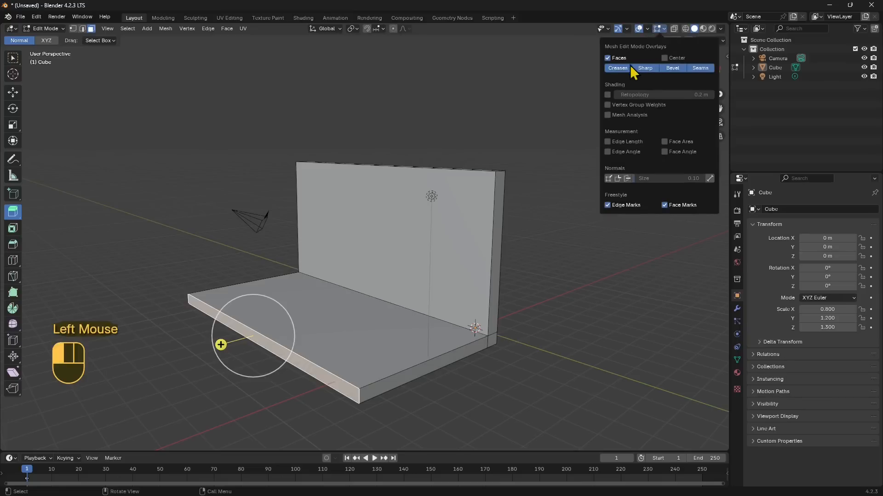
left_click(607, 58)
left_click(607, 57)
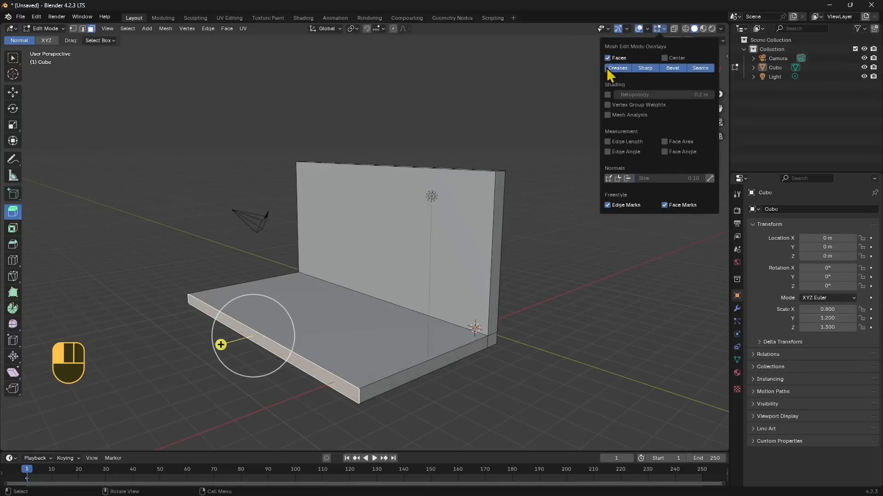
left_click(664, 29)
left_click(608, 115)
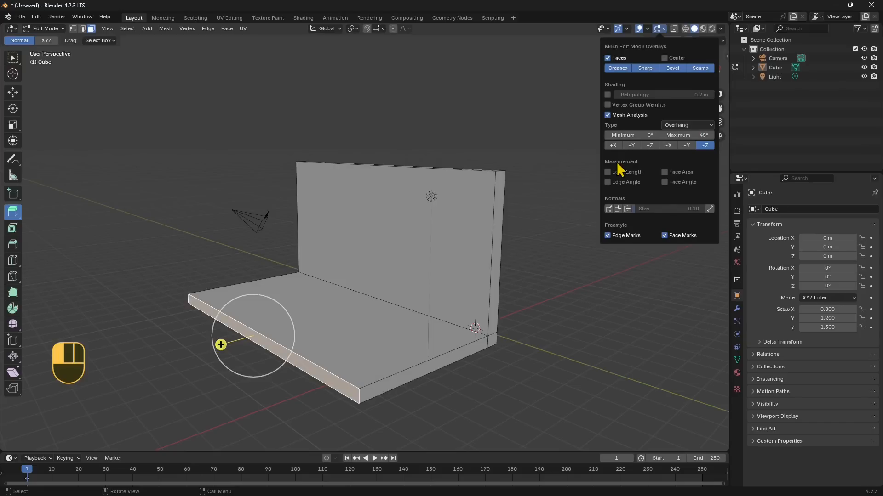
Step: Enable the Edge Length, Edge Angle, Face Area and Face Angle measurements and select the floor slab's top face to show them
left_click(607, 175)
left_click(607, 183)
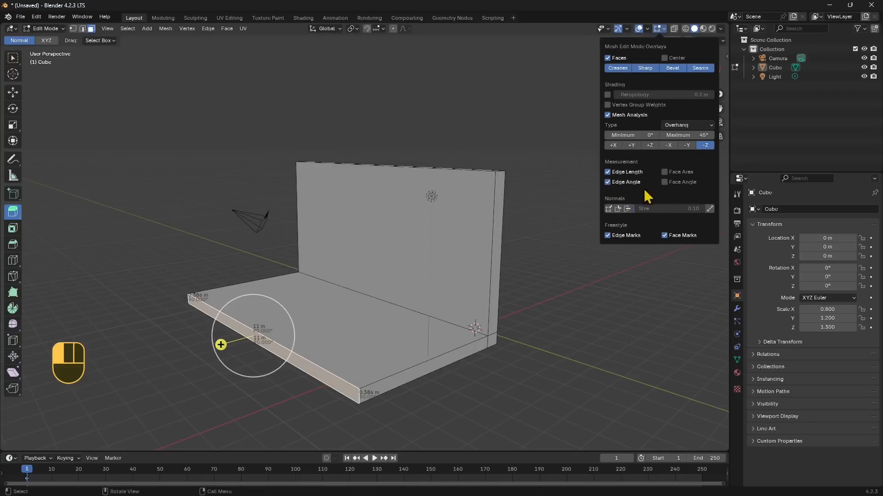
left_click(664, 183)
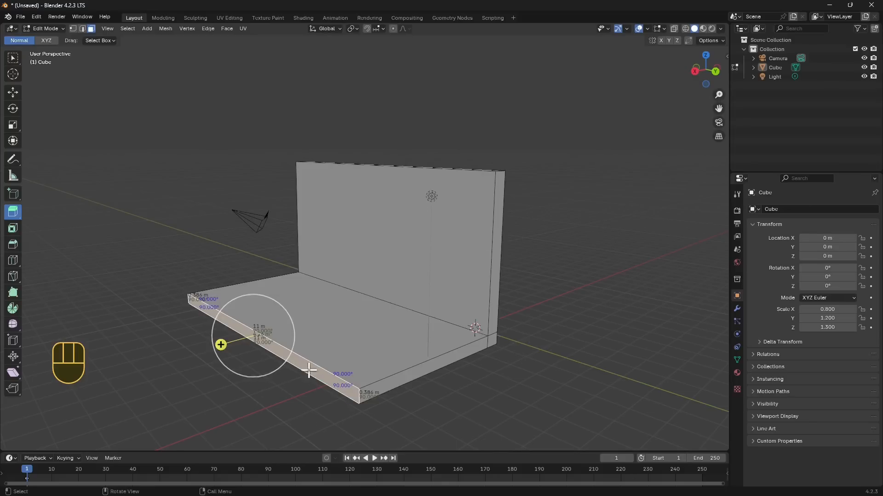
left_click(331, 322)
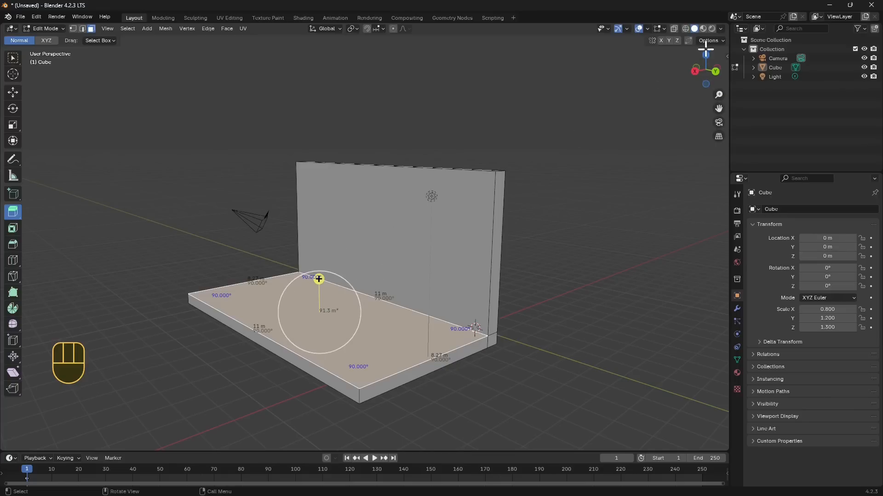
left_click(663, 29)
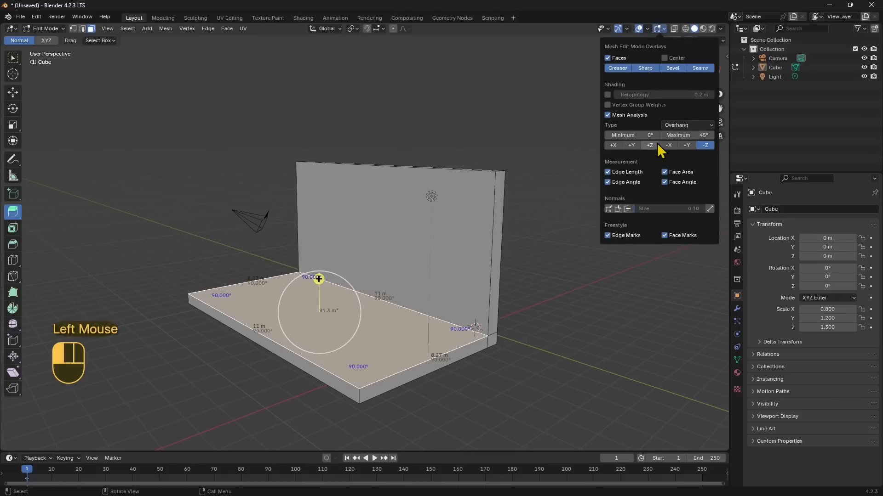
Step: Display the vertex, split and face normals on the mesh with a normals size of 0.50
left_click(628, 209)
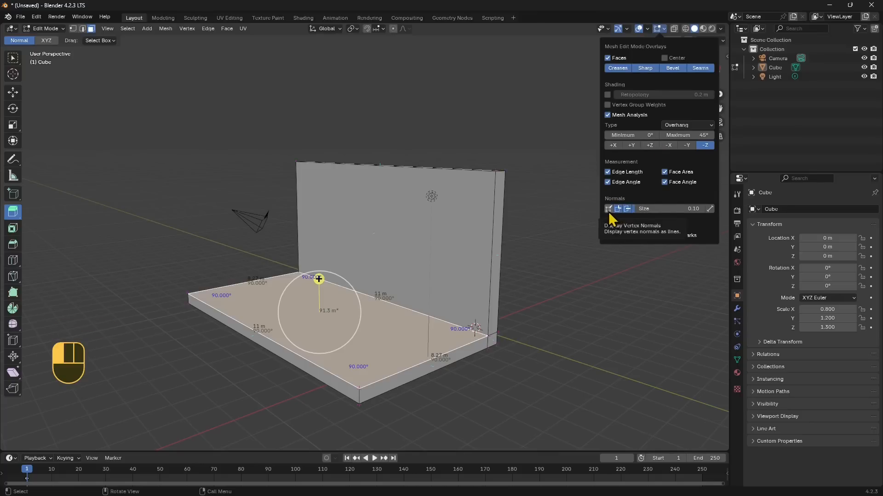
left_click(608, 209)
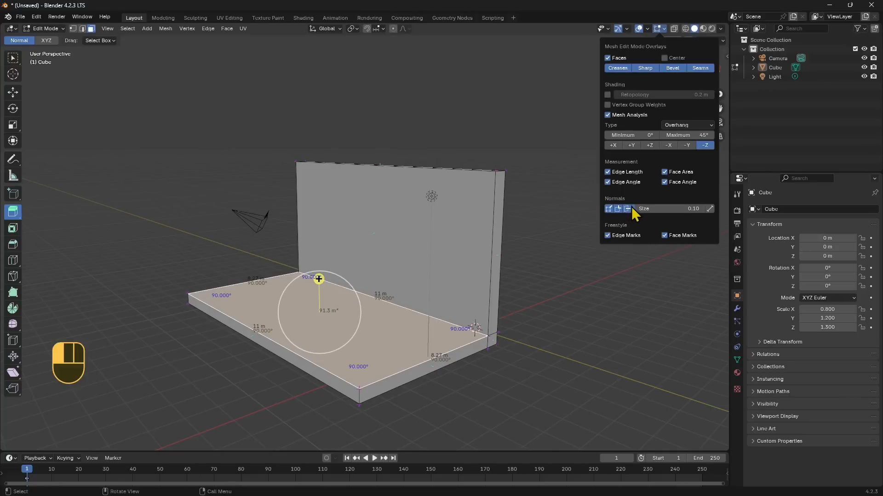
left_click_drag(644, 209, 681, 209)
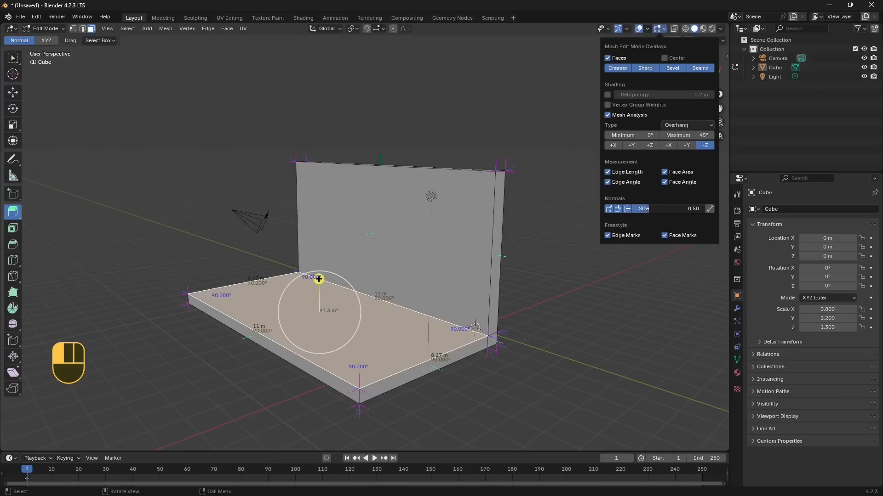
middle_click_drag(435, 158, 459, 360, "shift")
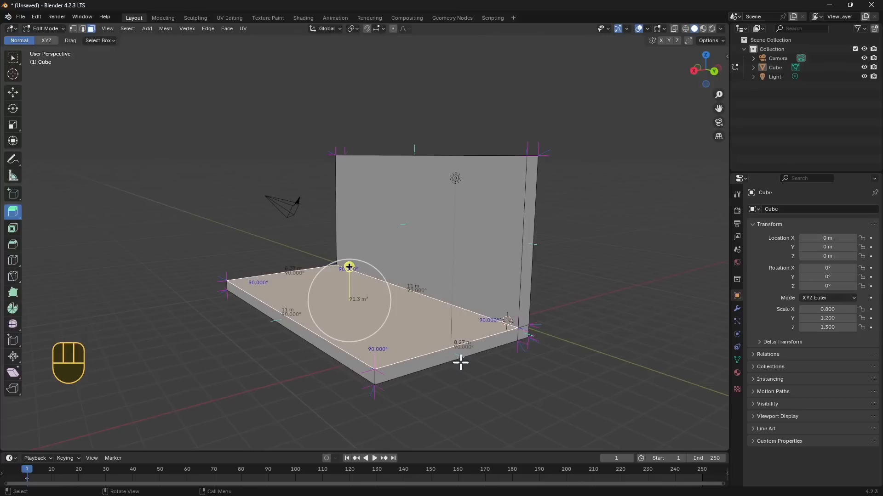
Step: Switch to Object Mode and move the ruler's ends to measure the floor slab's short top edge up to the wall's inner face
left_click(44, 29)
left_click(37, 38)
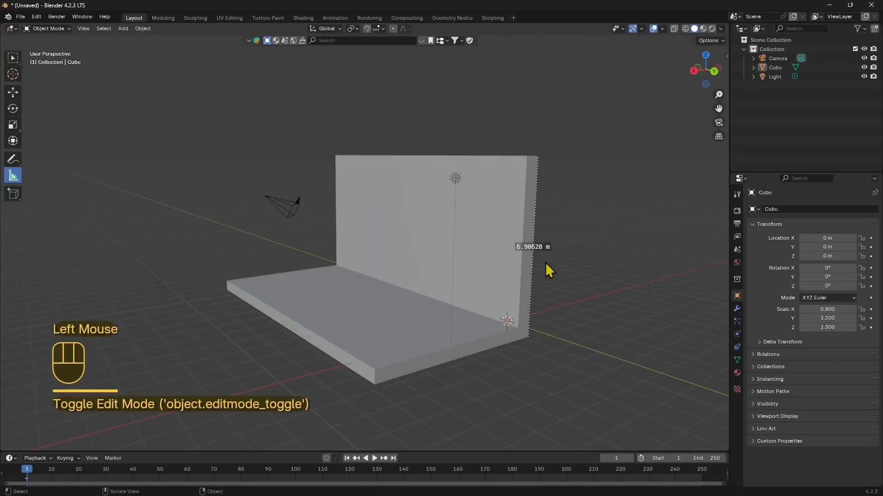
left_click_drag(535, 155, 536, 210)
left_click_drag(355, 377, 373, 372, "ctrl")
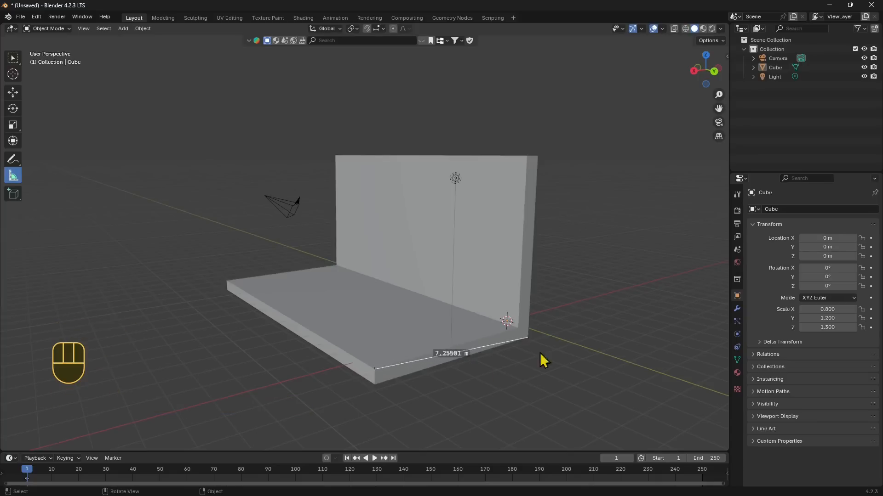
mouse_move(524, 335)
left_mouse_down("ctrl")
mouse_move(498, 331)
mouse_move(517, 326)
left_mouse_up("ctrl")
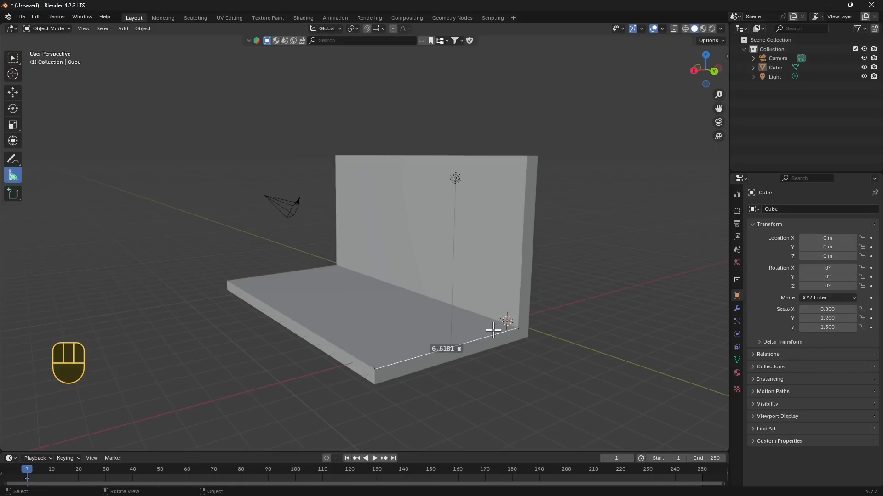
Step: Return to Edit Mode and compare the edge length shown on the floor slab's short top edge
left_click(45, 29)
left_click(46, 46)
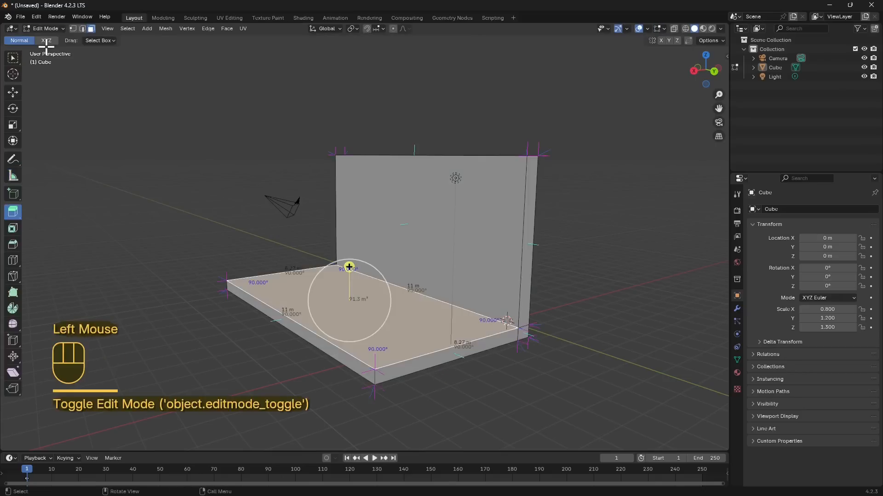
scroll(431, 367, "up", 2)
mouse_move(432, 367)
middle_mouse_down()
mouse_move(418, 361)
mouse_move(435, 380)
middle_mouse_up()
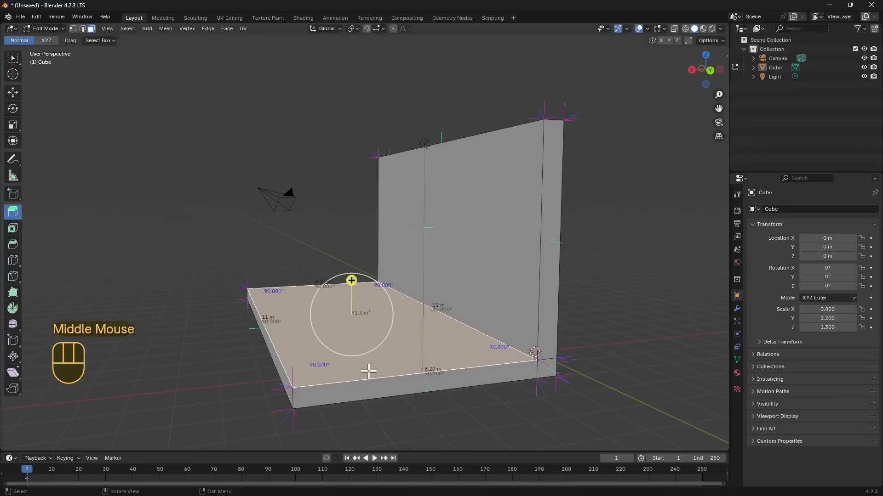
scroll(452, 332, "down", 1)
middle_click_drag(453, 332, 361, 220)
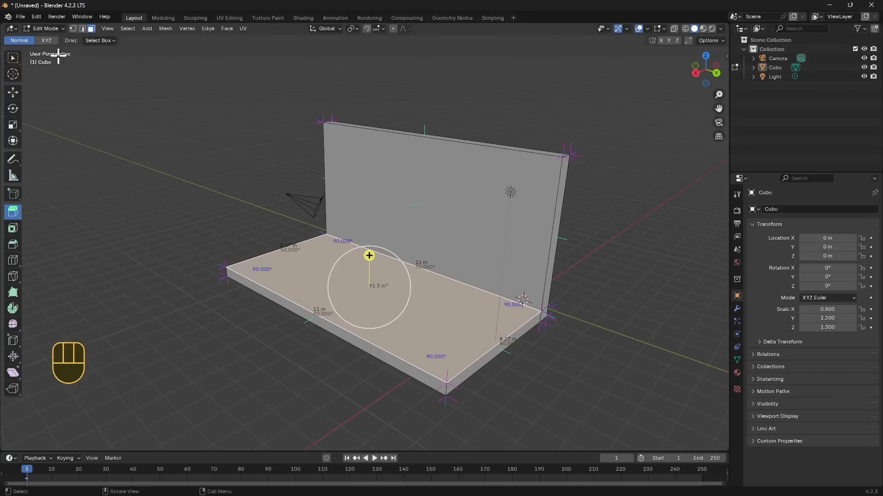
Step: Return to Object Mode, select the L-shaped object and apply its scale
left_click(46, 28)
left_click(48, 35)
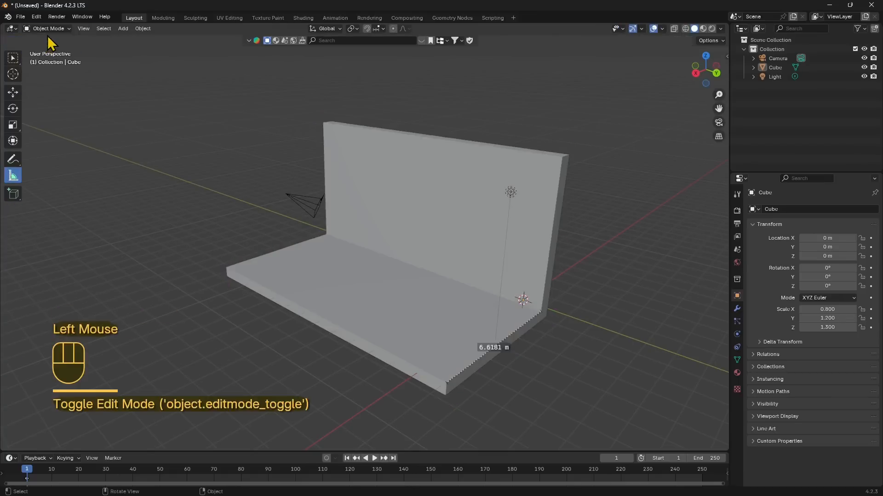
left_click(338, 170)
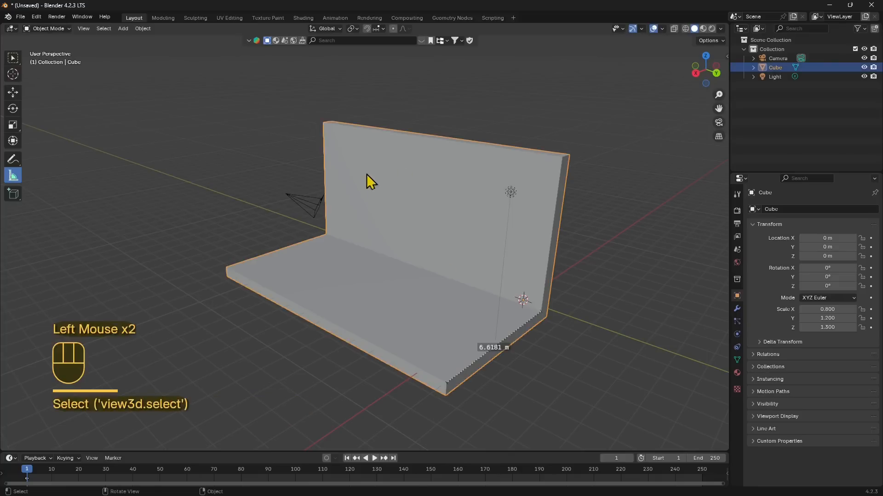
left_click(139, 30)
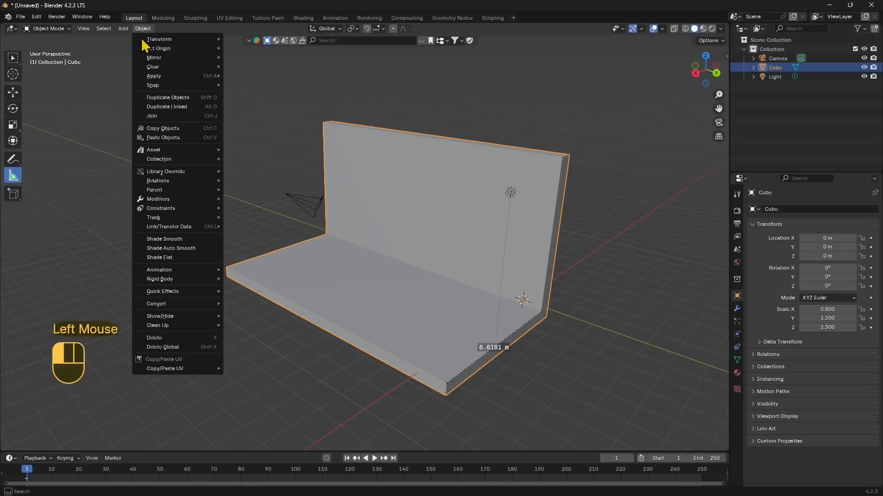
mouse_move(154, 81)
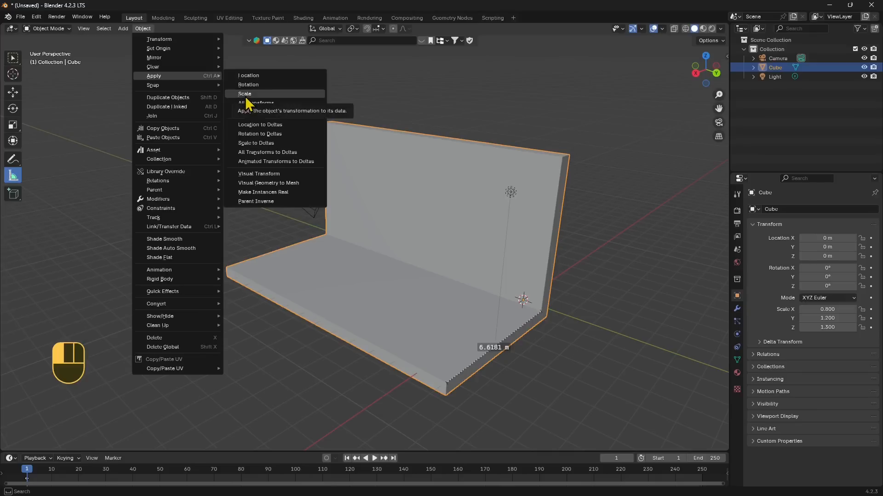
left_click(257, 93)
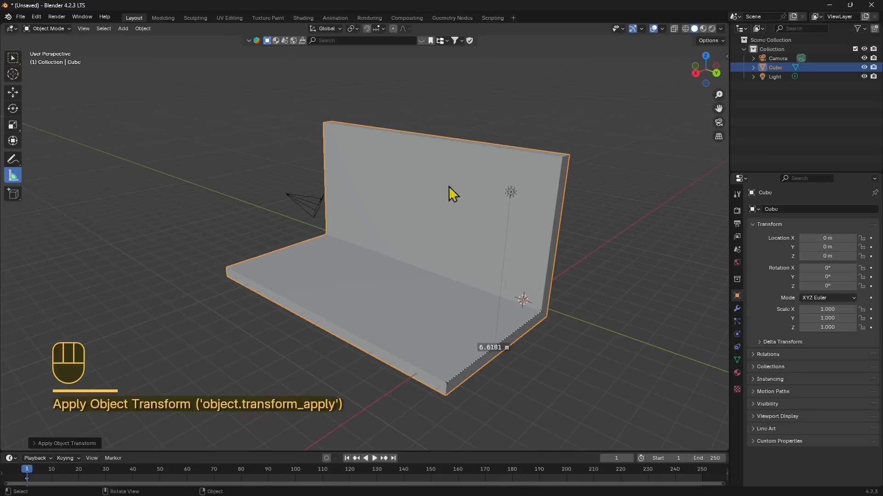
Step: Switch the object back to Edit Mode and examine the edge lengths and area on the floor slab's top face
middle_click_drag(495, 397, 491, 344)
left_click(64, 29)
left_click(63, 43)
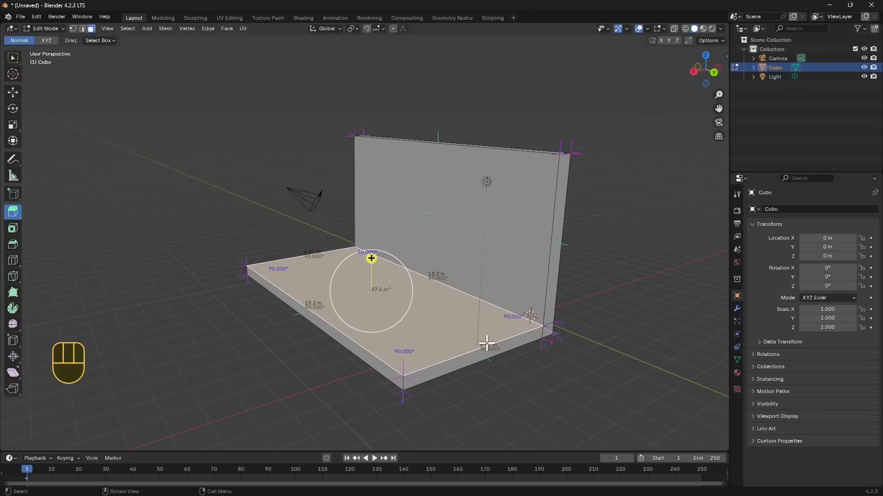
middle_click_drag(468, 374, 490, 343)
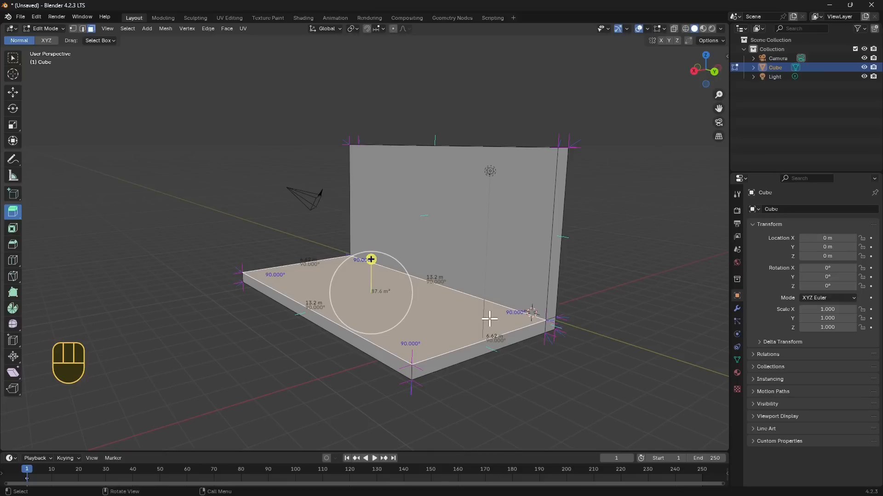
scroll(506, 315, "up", 2, "shift")
middle_click_drag(525, 322, 469, 300, "shift")
Step: Check the measurements of the wall's inner face, its vertical end edge, the floor's top face and the floor's front corner vertex
left_click(361, 251)
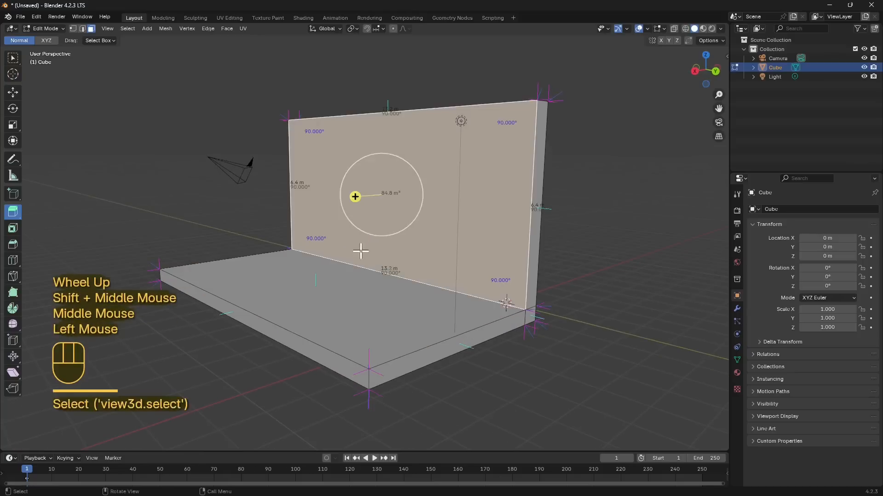
left_click(83, 28)
left_click(532, 162)
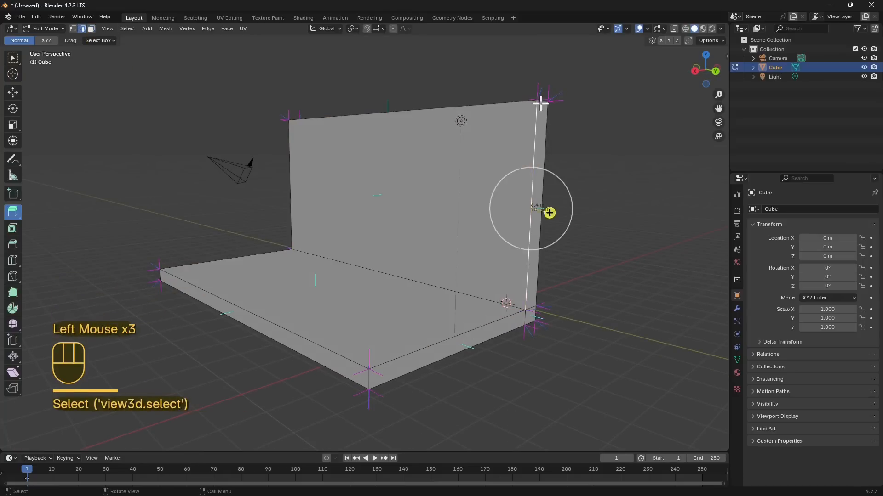
left_click(91, 29)
left_click(381, 319)
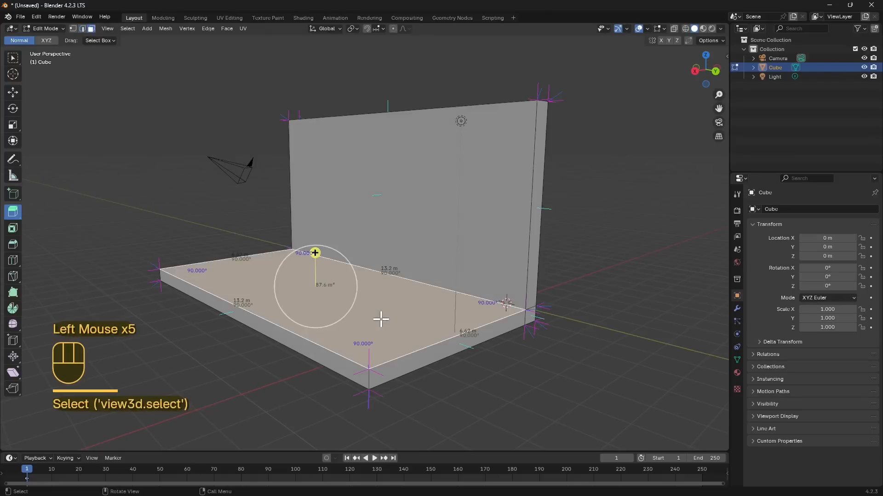
left_click(72, 29)
left_click(367, 363)
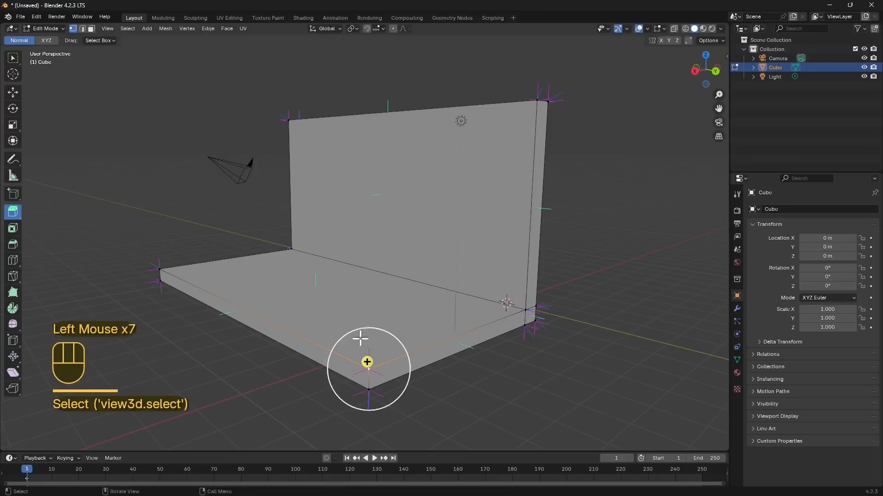
Step: In face select mode, select the floor's top face and the wall's inner face together to show both faces' measurements
left_click(91, 28)
left_click(365, 311)
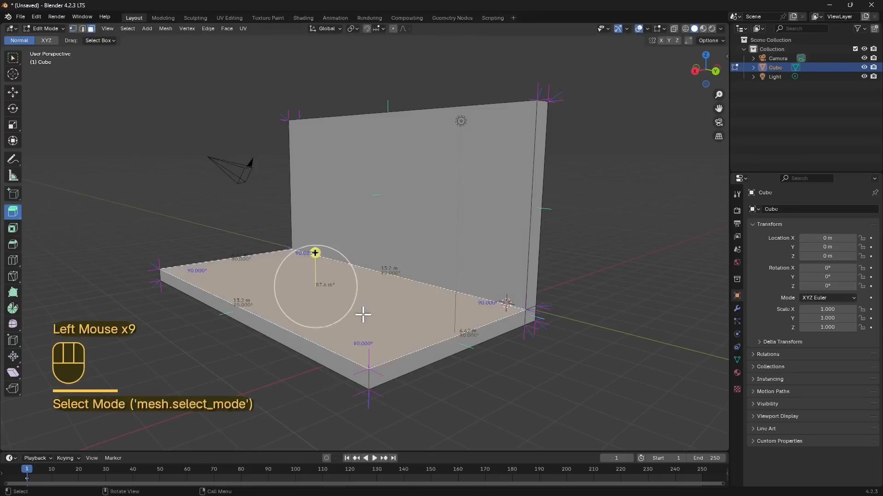
left_click(368, 232, "shift")
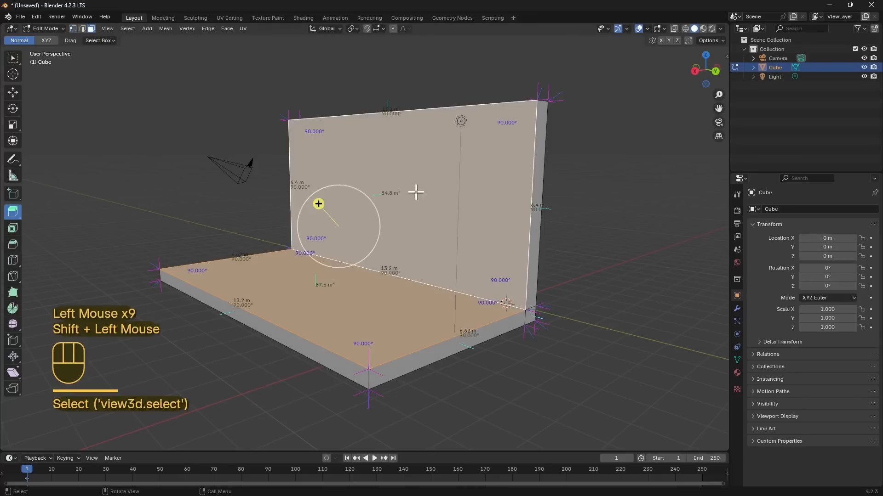
left_click(350, 302)
mouse_move(449, 292)
middle_mouse_down()
mouse_move(451, 302)
mouse_move(466, 293)
middle_mouse_up()
left_click(415, 244, "shift")
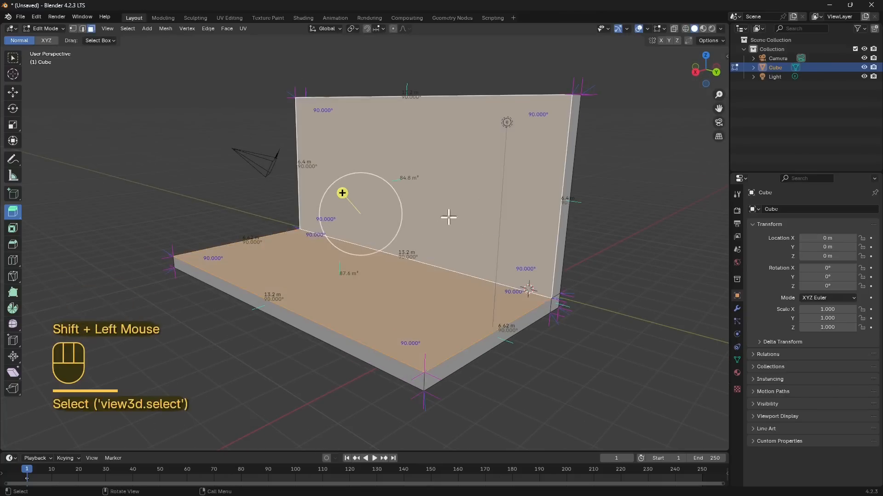
Step: Return to Object Mode and deselect the L-shaped object
left_click(46, 29)
left_click(51, 35)
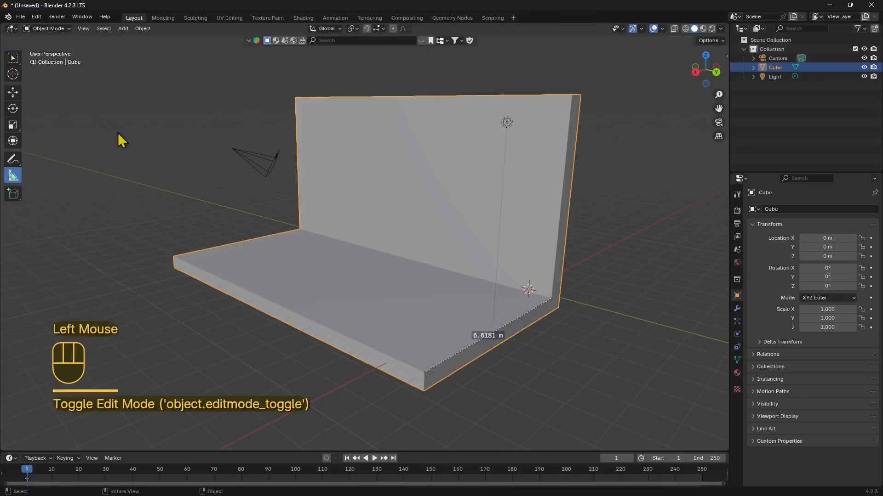
left_click(135, 148)
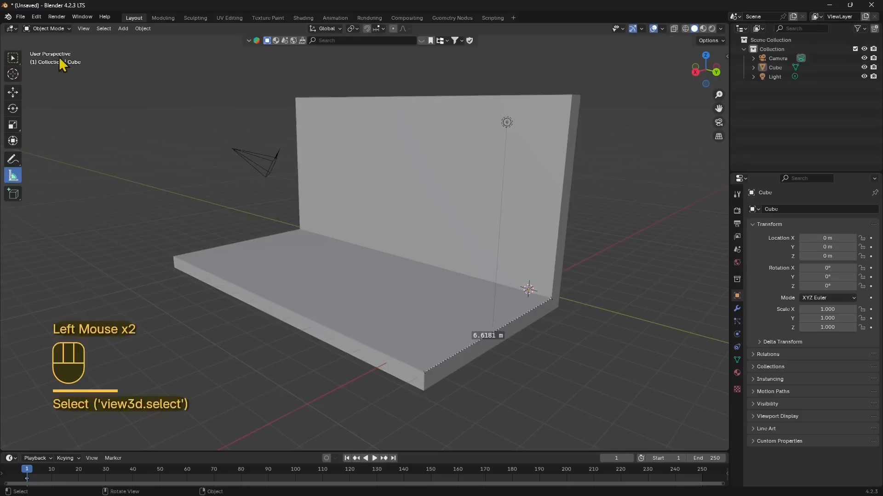
Step: Search the extensions in Preferences for "measu", install the MeasureIt add-on and close Preferences
left_click(36, 21)
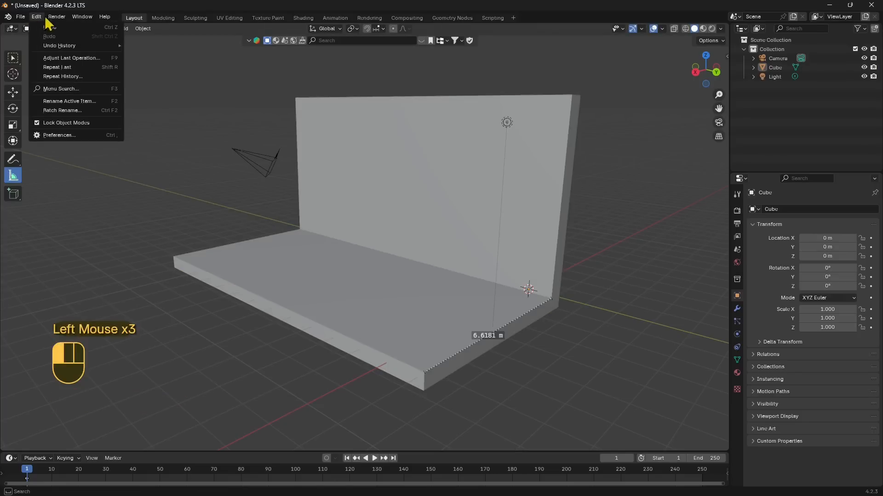
left_click(59, 135)
left_click_drag(92, 19, 120, 94)
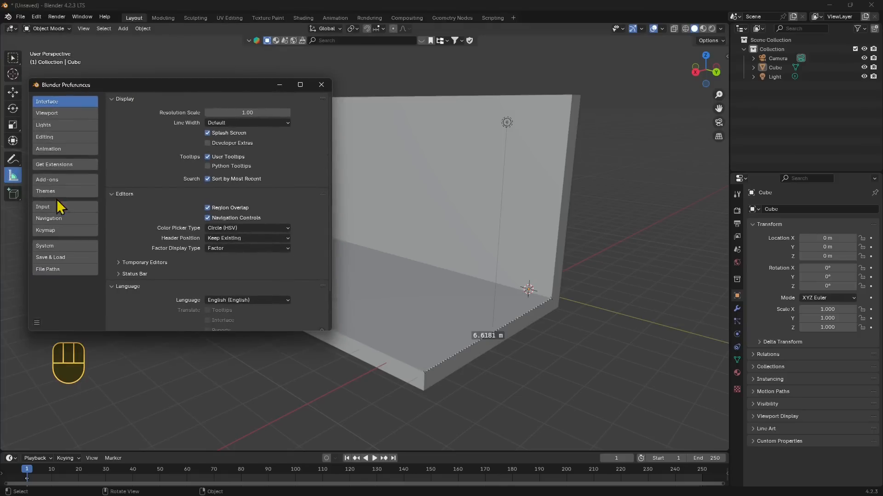
left_click(72, 169)
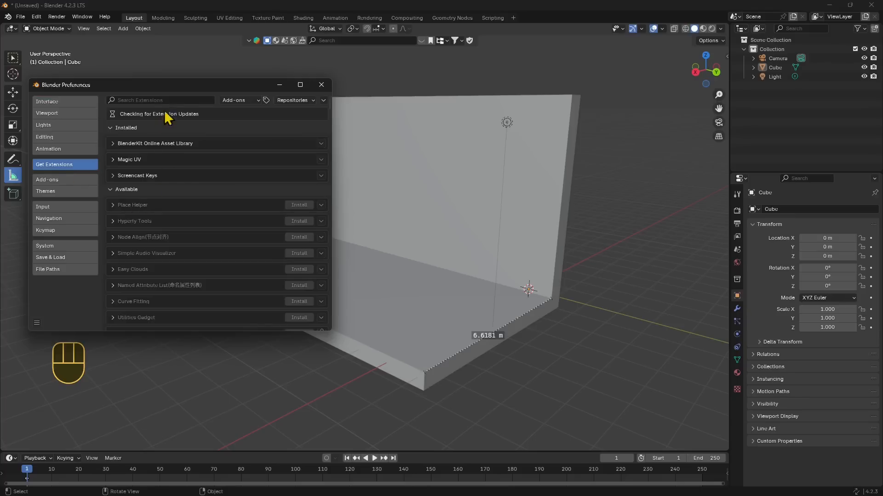
left_click(172, 100)
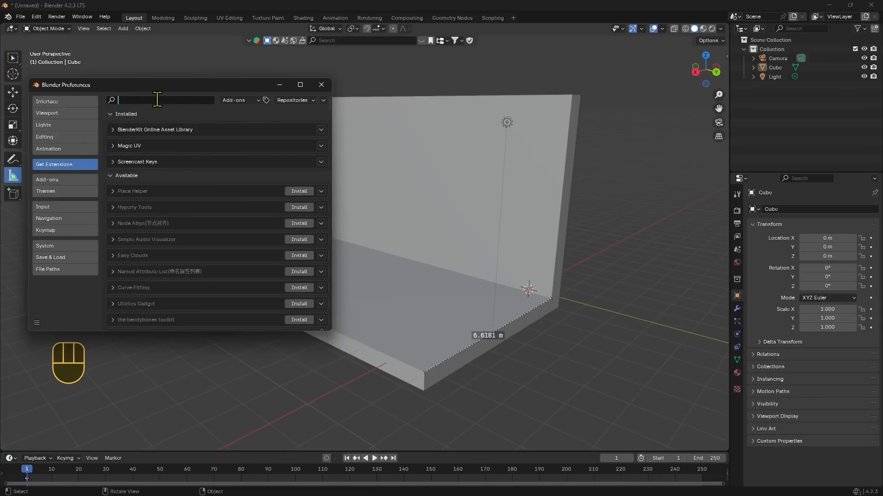
type("measu")
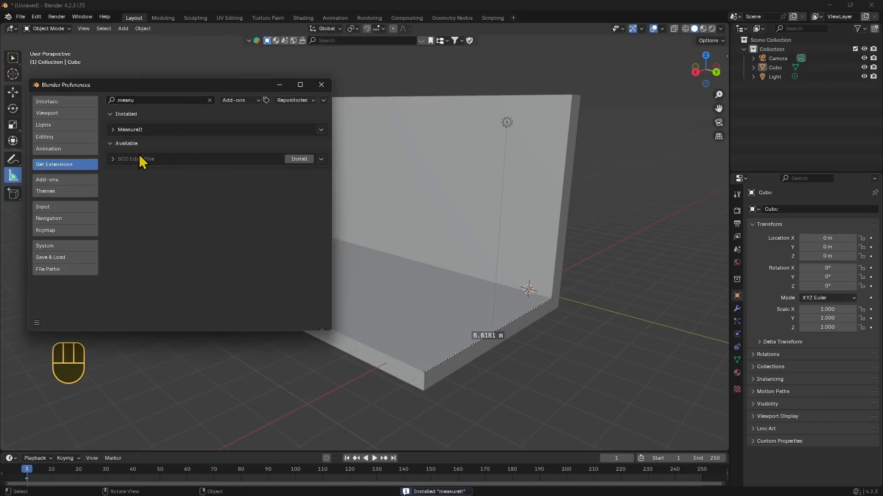
left_click(322, 86)
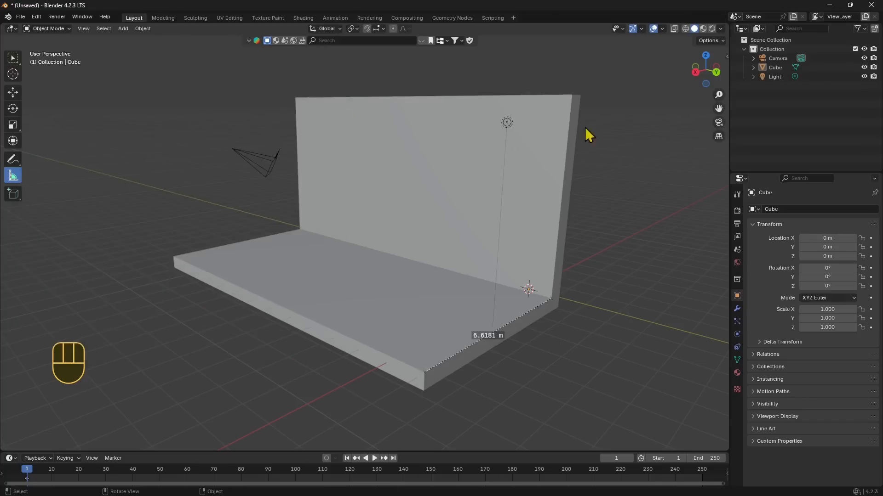
Step: Show the viewport sidebar and turn off Show Last Operator in the Screencast Keys settings
left_click(729, 56)
mouse_move(730, 56)
left_mouse_down()
mouse_move(656, 59)
mouse_move(746, 62)
left_mouse_up()
left_click(744, 57)
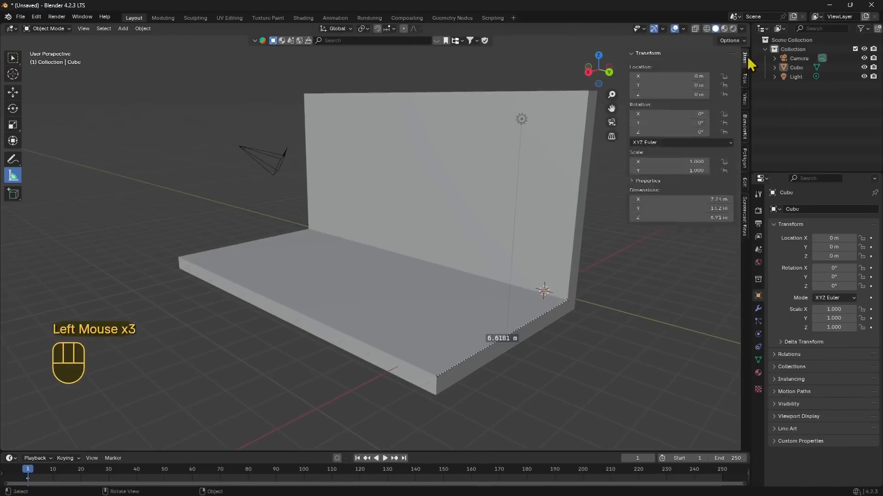
left_click(744, 230)
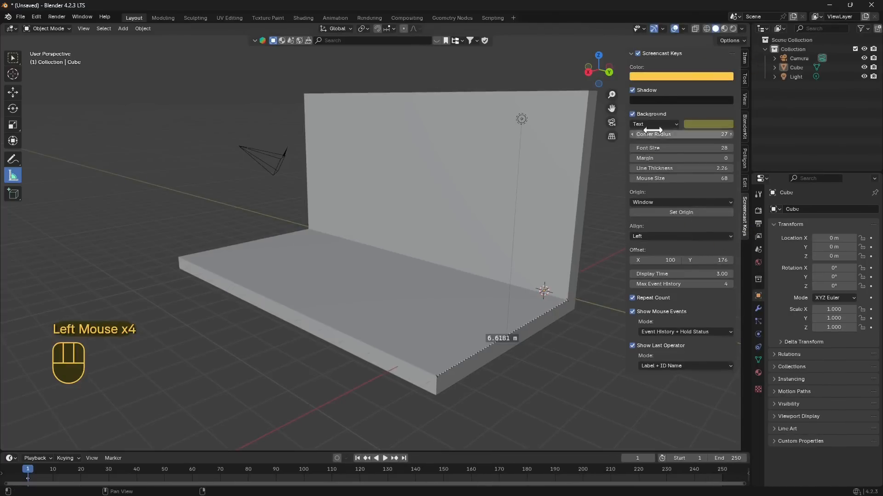
left_click(636, 347)
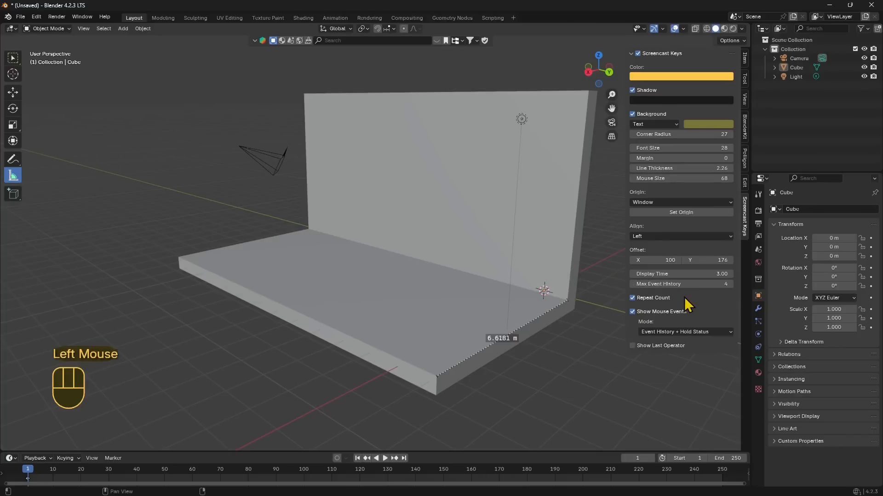
Step: Set the Max Event History in the Screencast Keys settings to 1
left_click(633, 284)
left_click(632, 285)
left_click(632, 285)
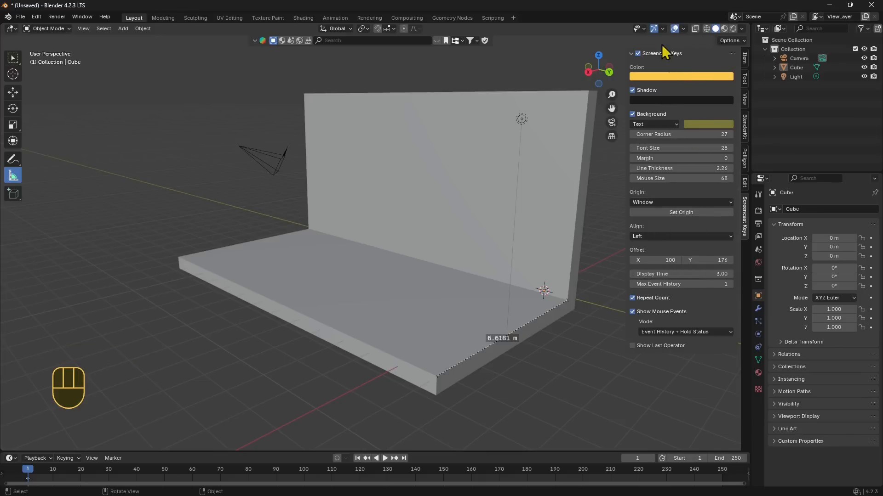
Step: Show the View settings in the viewport sidebar
left_click(745, 184)
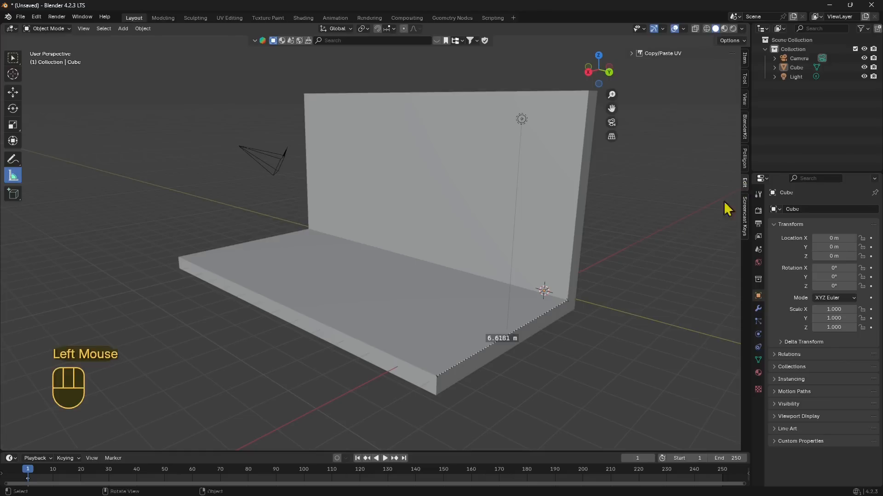
left_click(745, 109)
left_click(744, 109)
Step: Select the L-shaped object and switch to Edit Mode
left_click(471, 137)
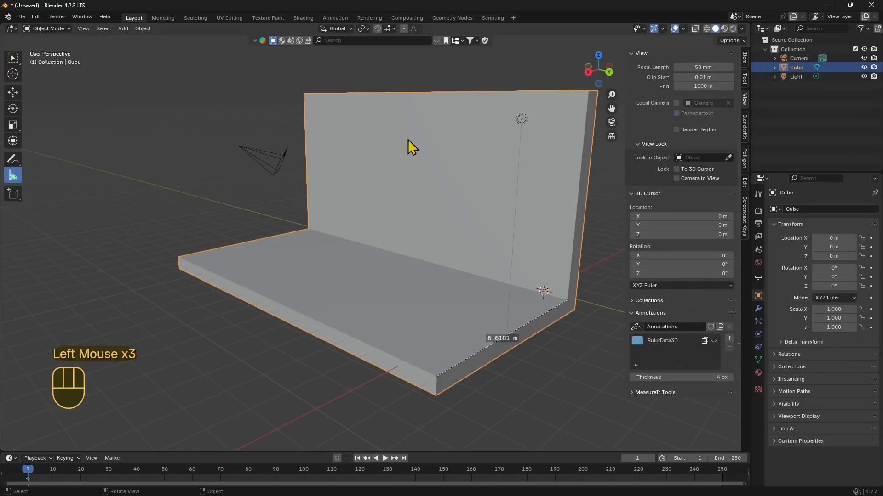
left_click(48, 29)
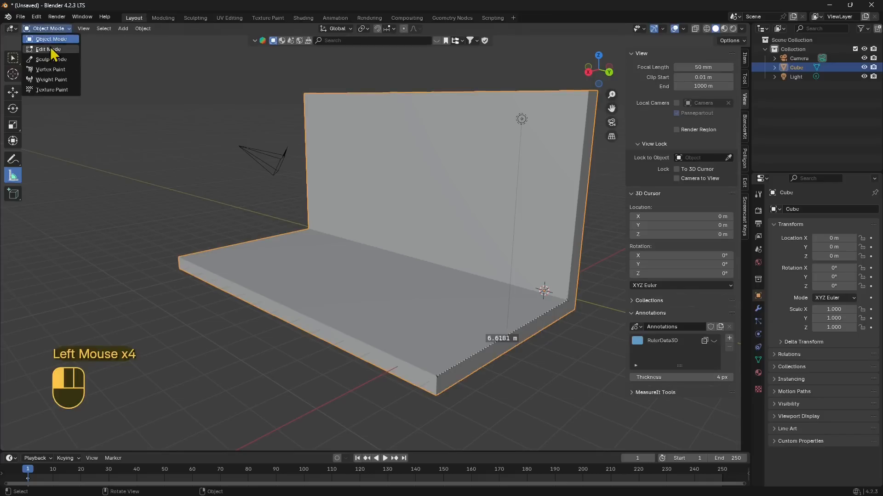
left_click(51, 46)
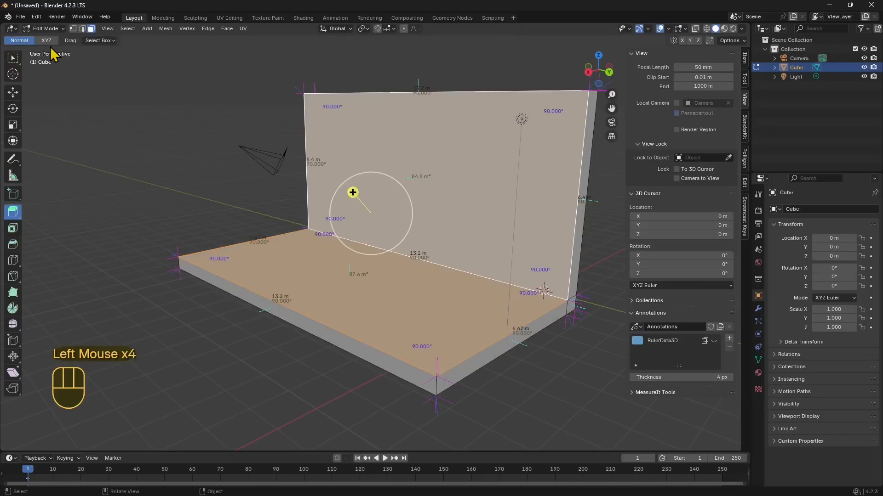
Step: Collapse the 3D Cursor and Annotations settings, expand MeasureIt Tools and turn on the display of its measures
left_click(638, 195)
left_click(644, 220)
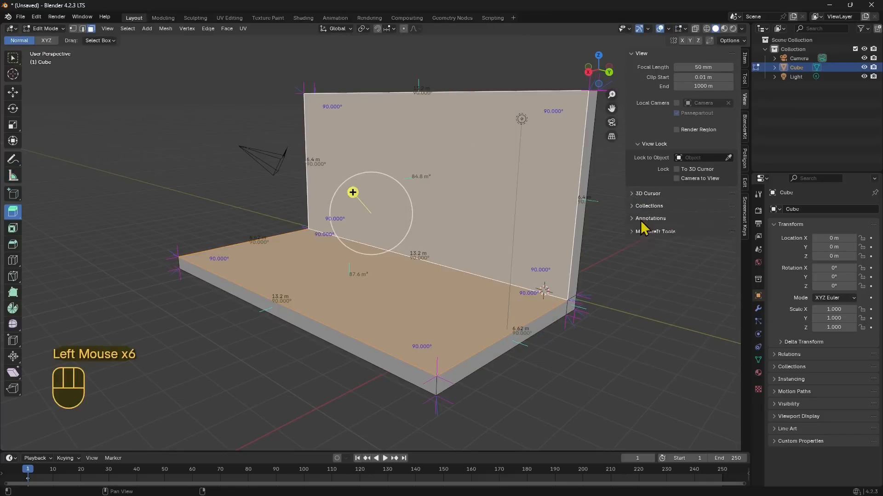
left_click(641, 231)
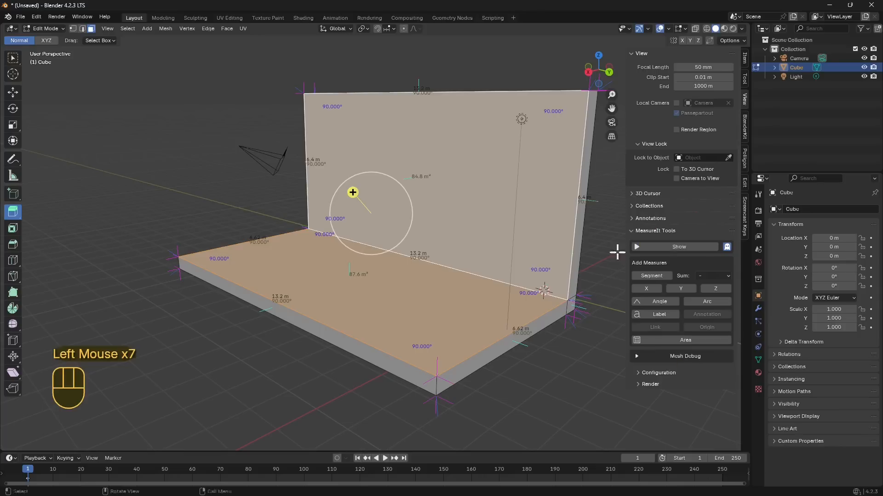
left_click(677, 251)
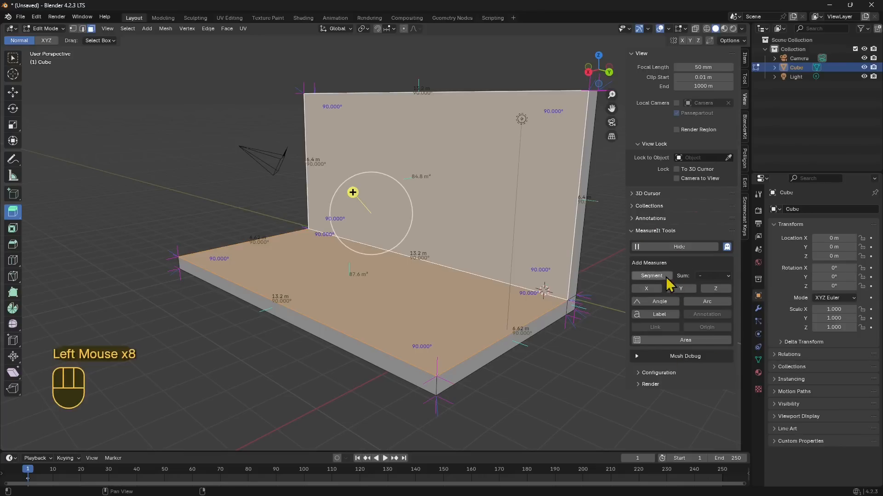
Step: In edge select mode, select the wall's vertical inner edge at its far end and add a MeasureIt segment measure
left_click(82, 28)
left_click(327, 204)
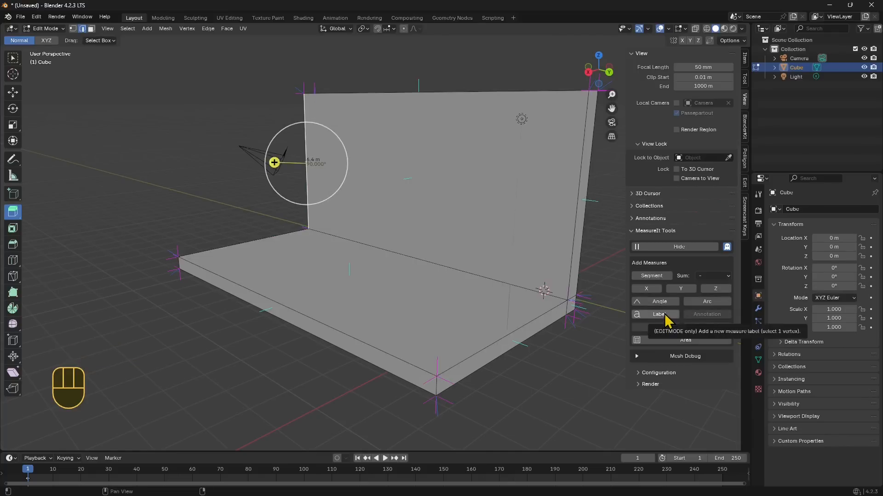
left_click(662, 277)
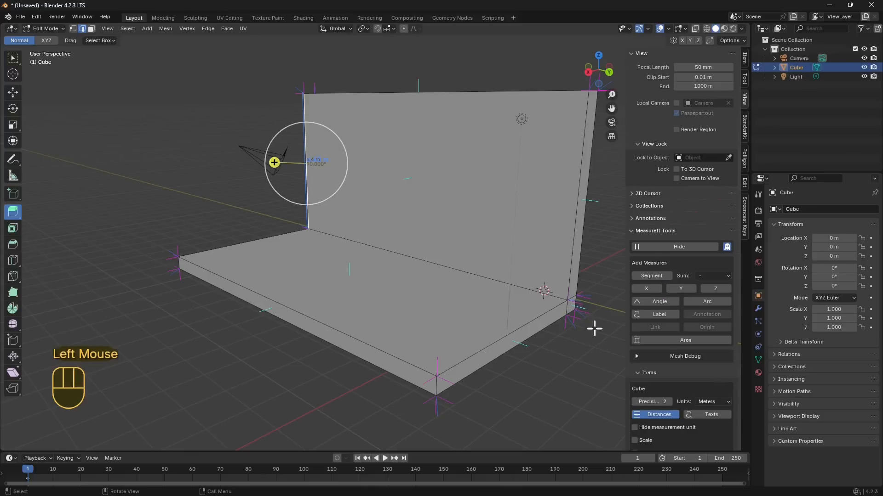
scroll(644, 350, "down", 6)
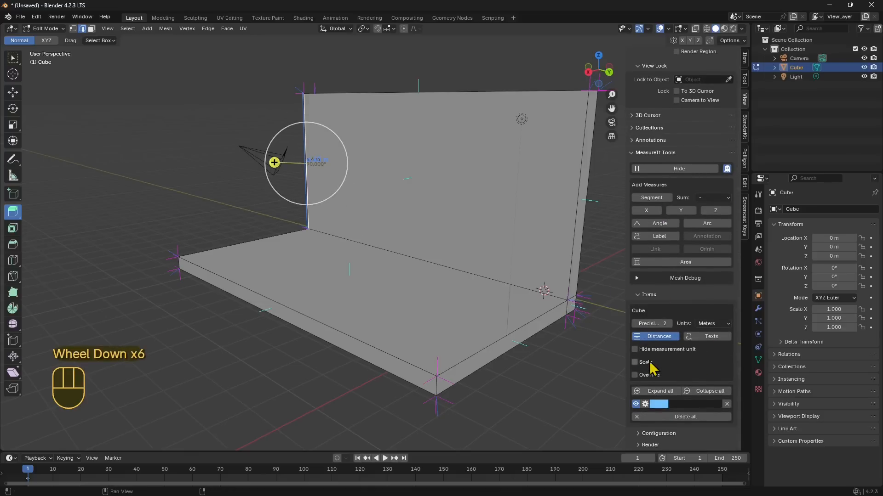
Step: Expand the segment measure's advanced options and set its distance from the edge to 0.730
mouse_move(667, 404)
left_mouse_down()
mouse_move(700, 404)
mouse_move(676, 407)
left_mouse_up()
left_click(660, 393)
scroll(663, 405, "down", 3)
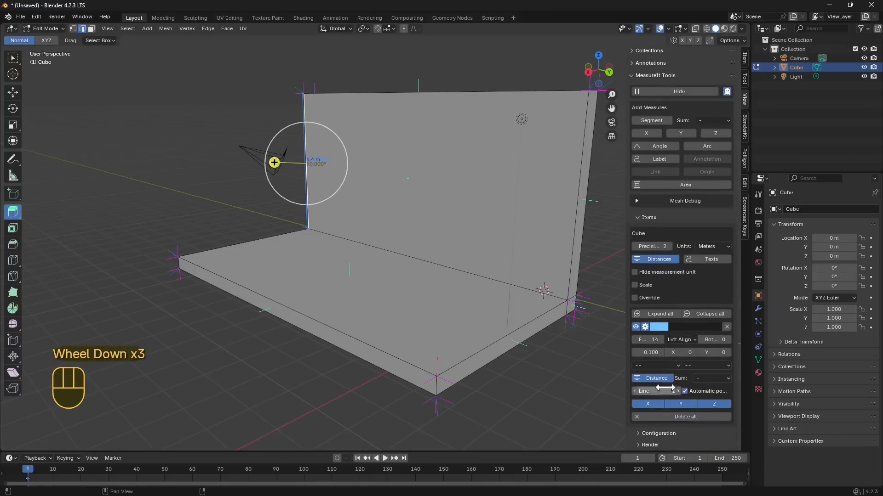
left_click(650, 352)
mouse_move(651, 352)
left_mouse_down()
mouse_move(664, 352)
mouse_move(648, 351)
left_mouse_up()
Step: Change the colour of the offset segment measure to yellow
left_click(659, 327)
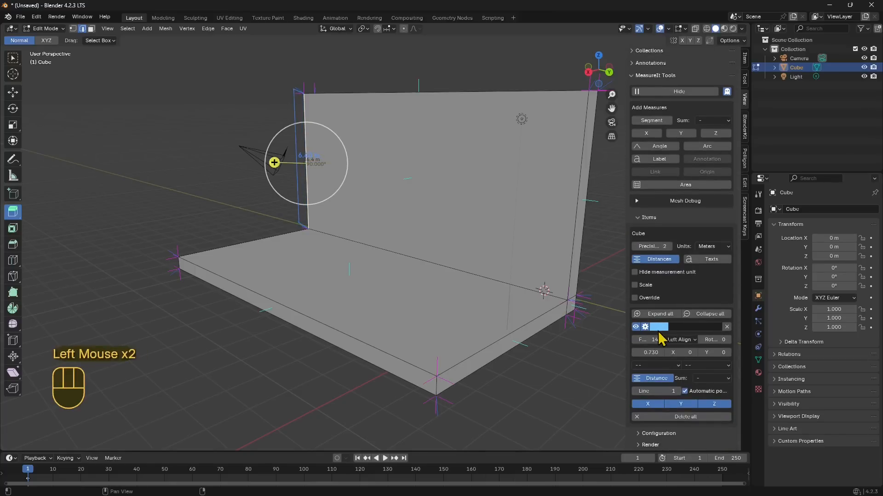
left_click(659, 327)
left_click(691, 249)
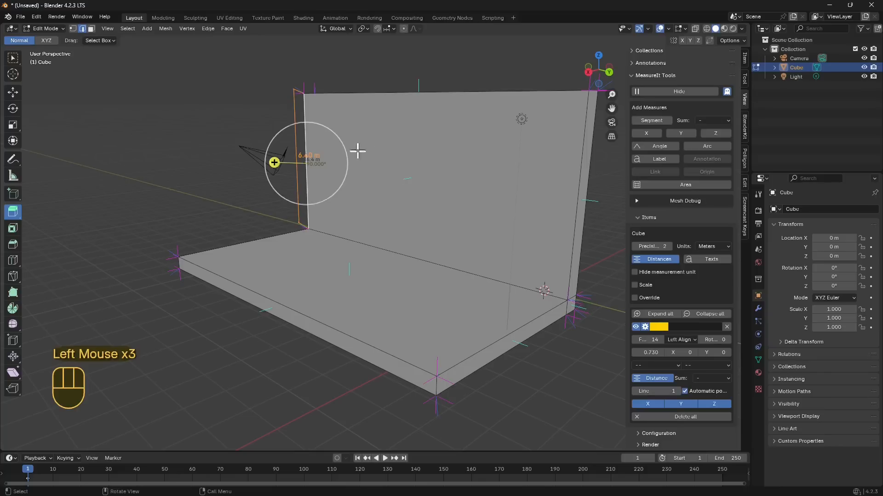
Step: Widen the sidebar so the measure's option names are readable and set the measure's font size to 27
scroll(336, 174, "up", 2)
middle_click_drag(377, 203, 363, 205, "shift")
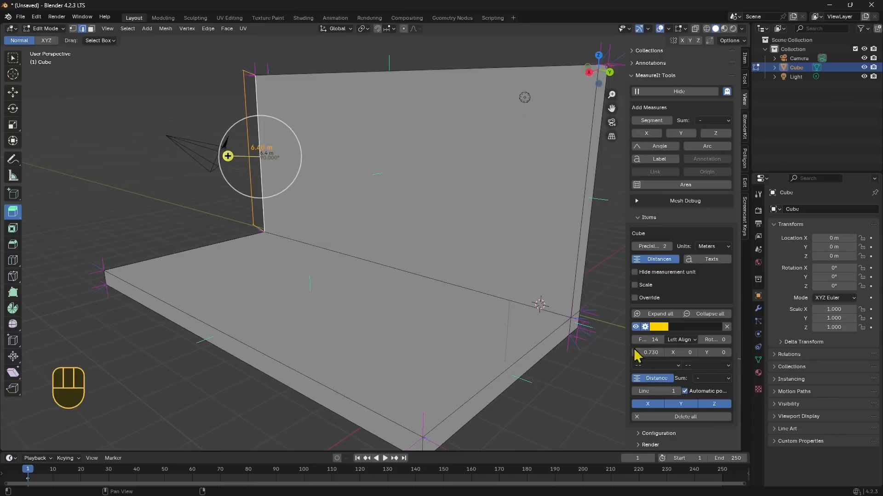
left_click_drag(623, 353, 540, 355)
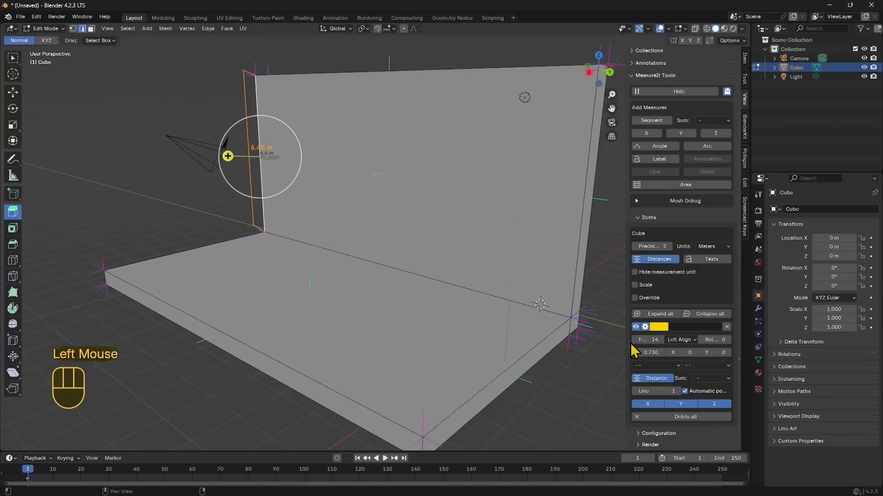
left_click_drag(623, 340, 554, 351)
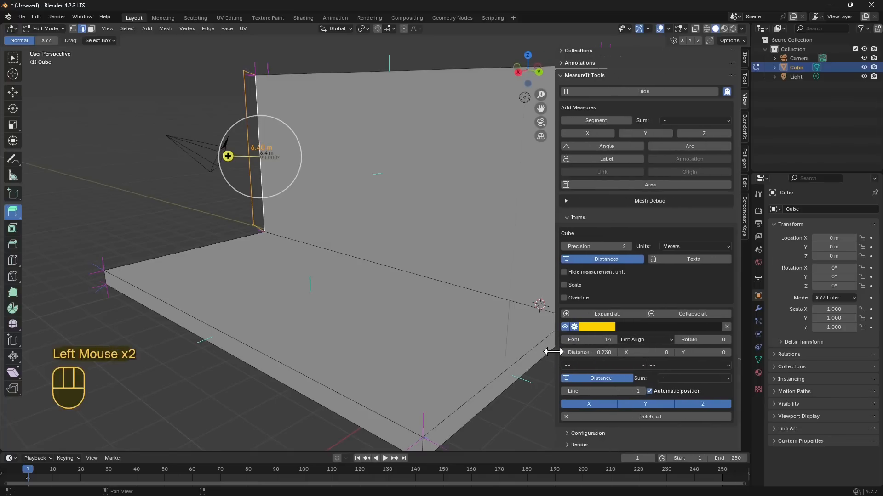
middle_click_drag(410, 305, 359, 276, "shift")
left_click_drag(583, 340, 593, 340)
Step: Toggle the segment measure's visibility off and back on
scroll(660, 374, "down", 1)
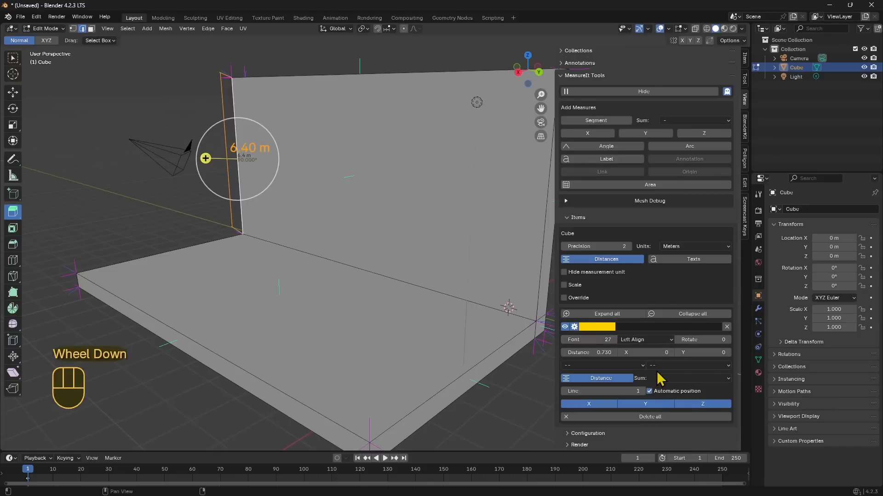
scroll(642, 386, "up", 1)
scroll(641, 386, "up", 1)
scroll(643, 384, "down", 3)
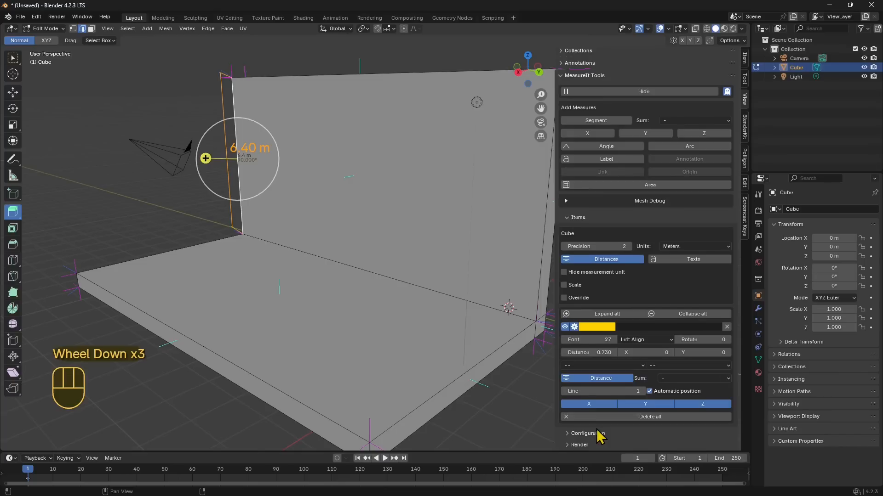
left_click(565, 327)
left_click(565, 328)
left_click(565, 327)
left_click(565, 327)
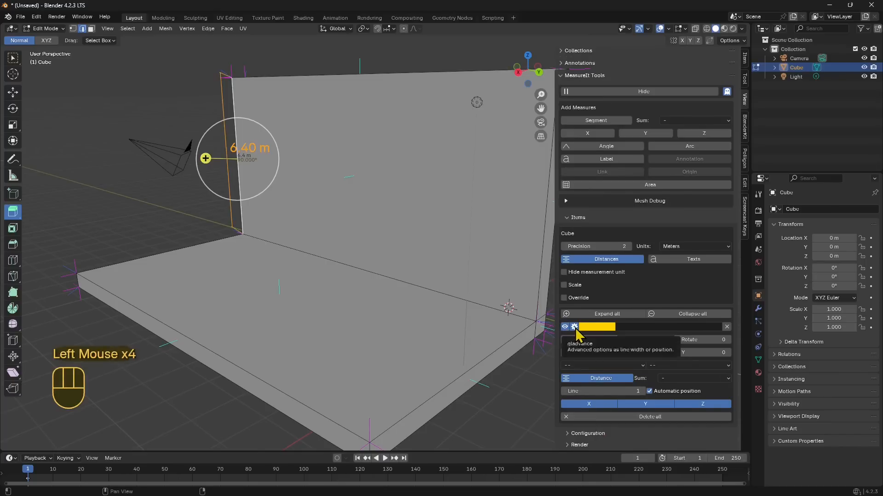
Step: Delete the segment measure and add a new one to the same wall edge
left_click(727, 328)
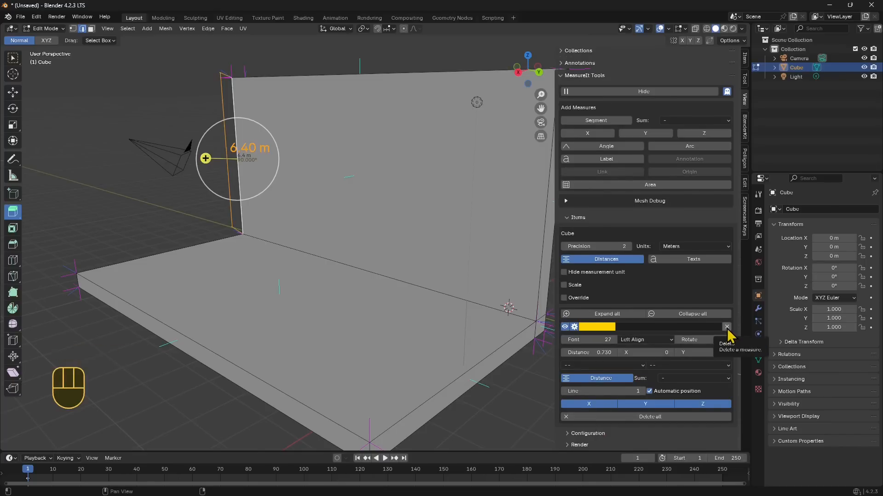
double_click(614, 277)
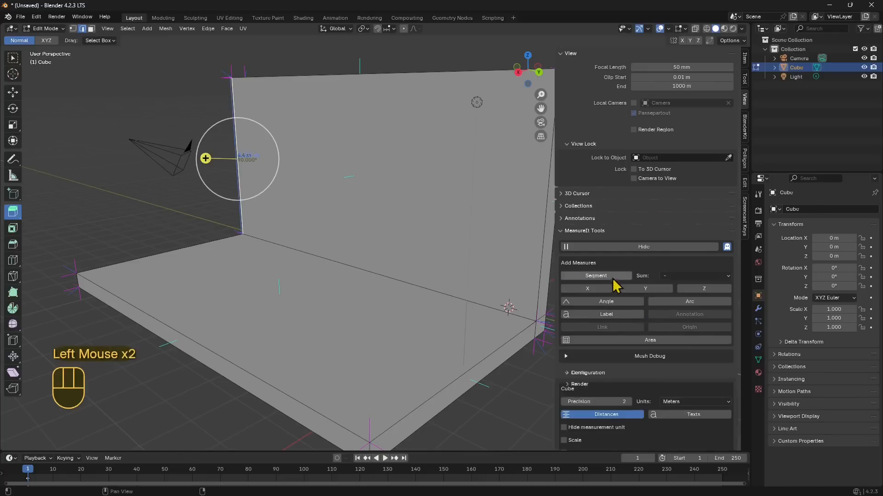
scroll(597, 381, "down", 3)
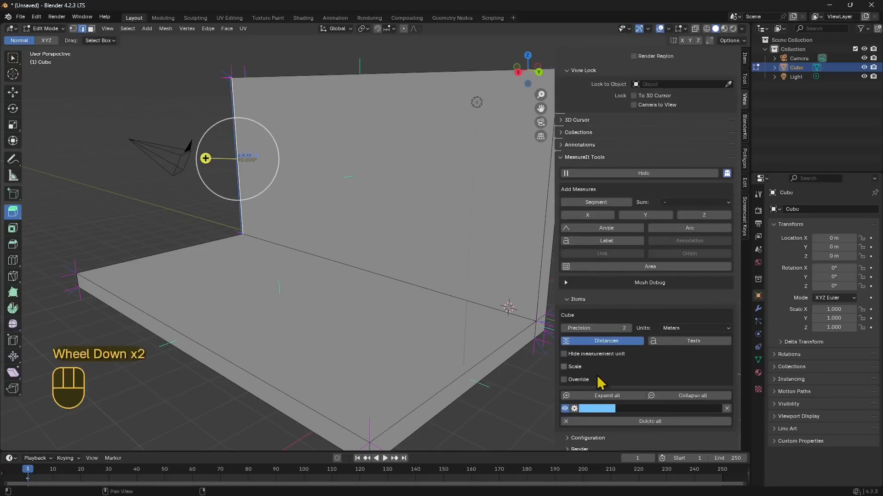
Step: Change the new segment measure's colour to yellow
left_click(596, 405)
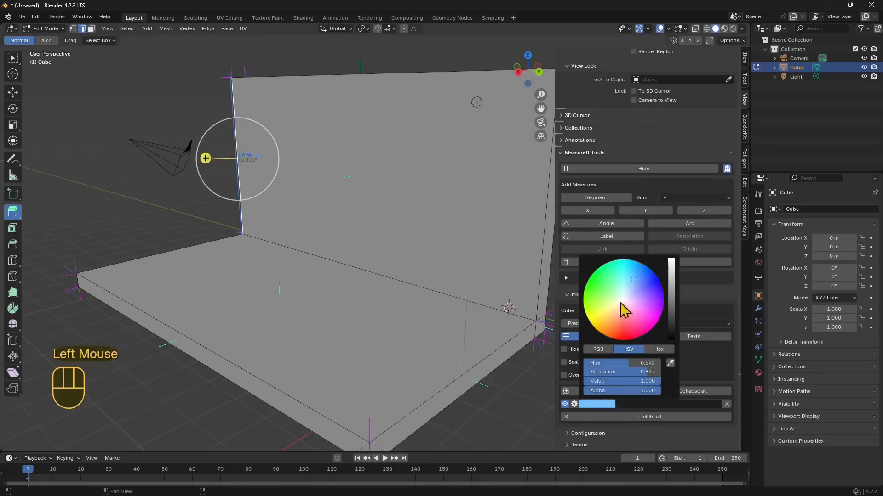
left_click(592, 326)
scroll(602, 405, "down", 1)
Step: Expand the new measure's advanced options and set its font size to 24 and its text X offset to -103
left_click(575, 404)
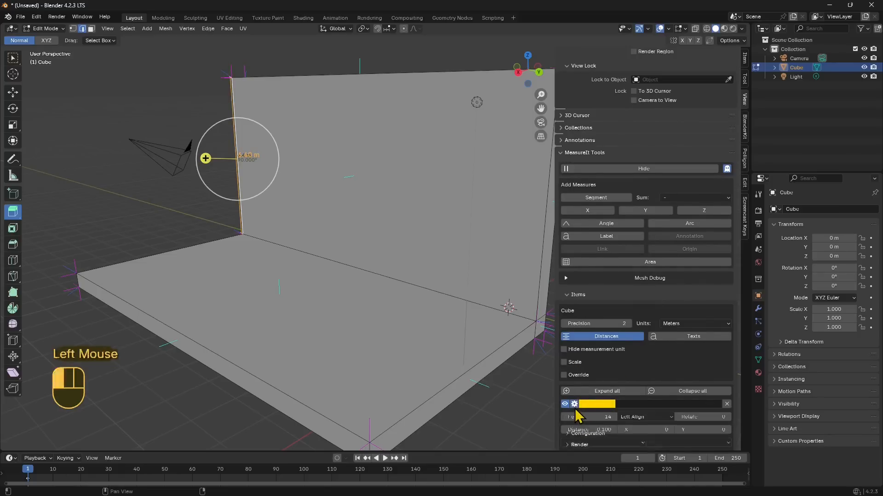
scroll(586, 377, "down", 2)
left_click_drag(589, 362, 625, 353)
scroll(638, 361, "down", 1)
scroll(319, 210, "down", 2)
middle_click_drag(319, 209, 335, 203)
scroll(335, 203, "up", 1)
scroll(336, 206, "down", 1)
middle_click_drag(383, 168, 358, 200, "shift")
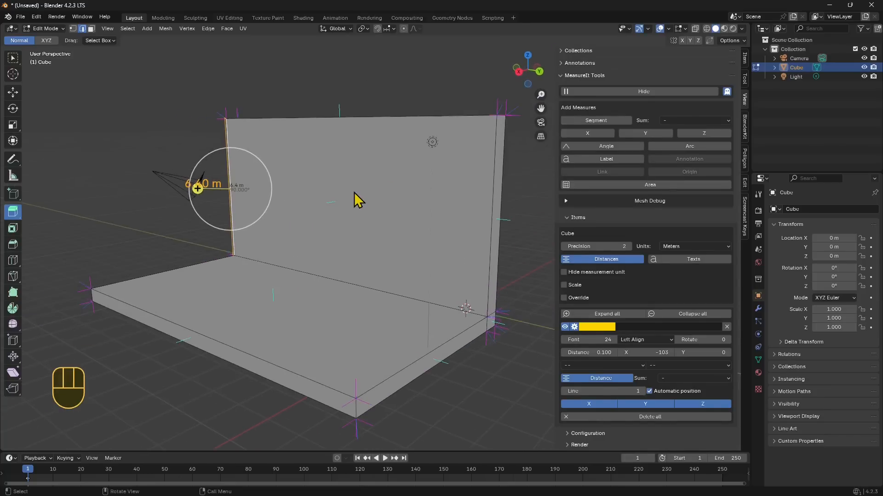